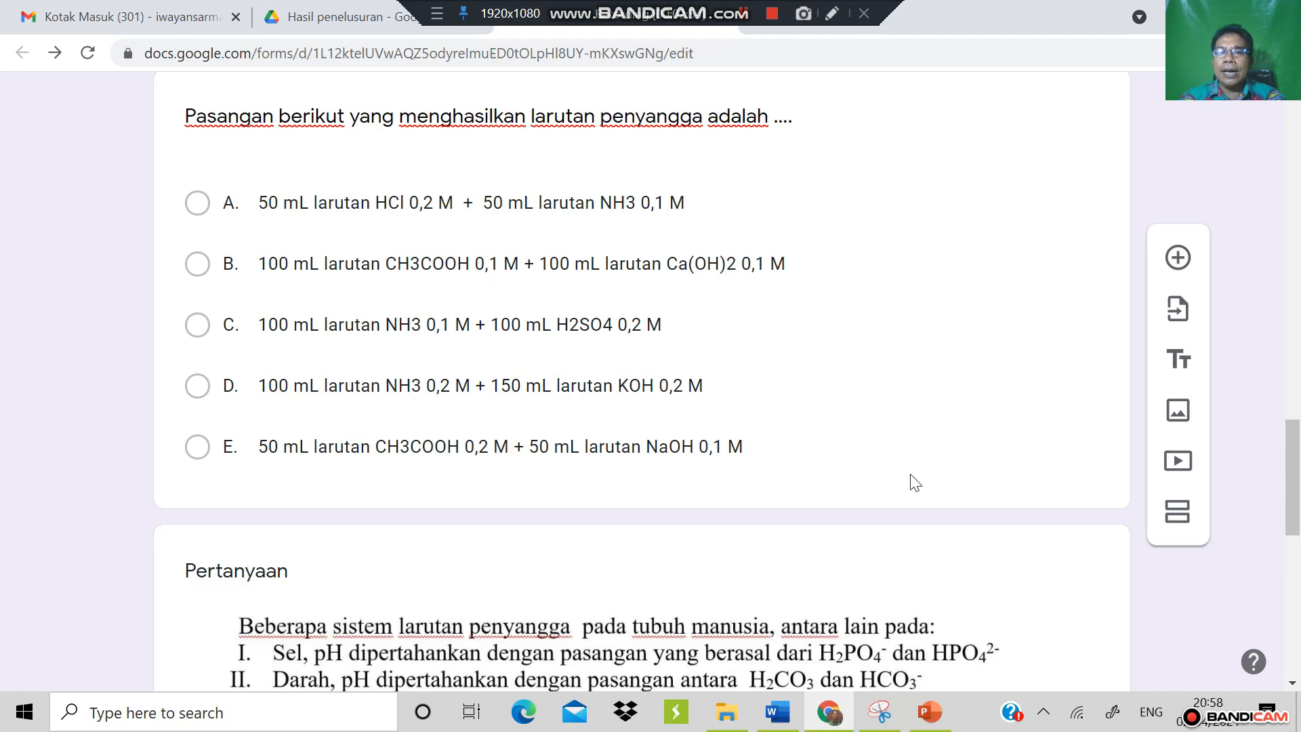
Set the answer key of the "Pasangan berikut yang menghasilkan larutan penyangga" question to 2 points with option E correct.
left_click(915, 482)
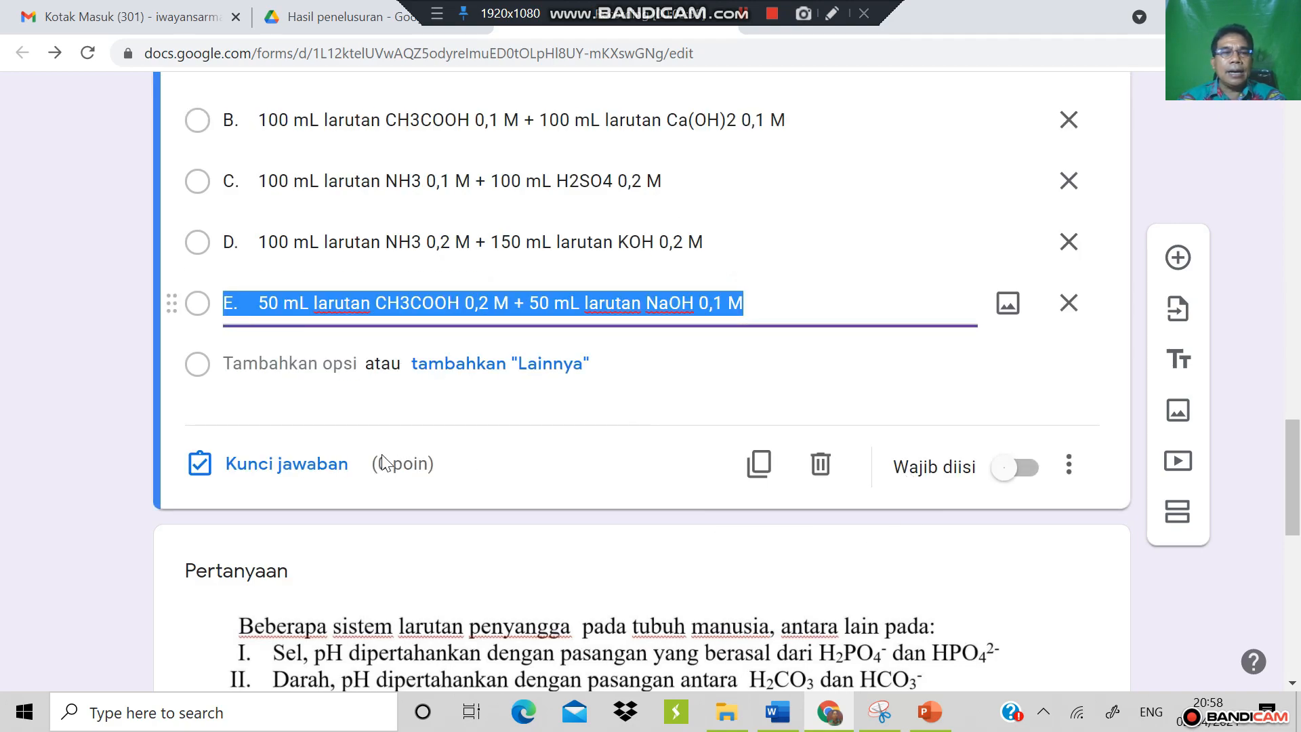
left_click(344, 478)
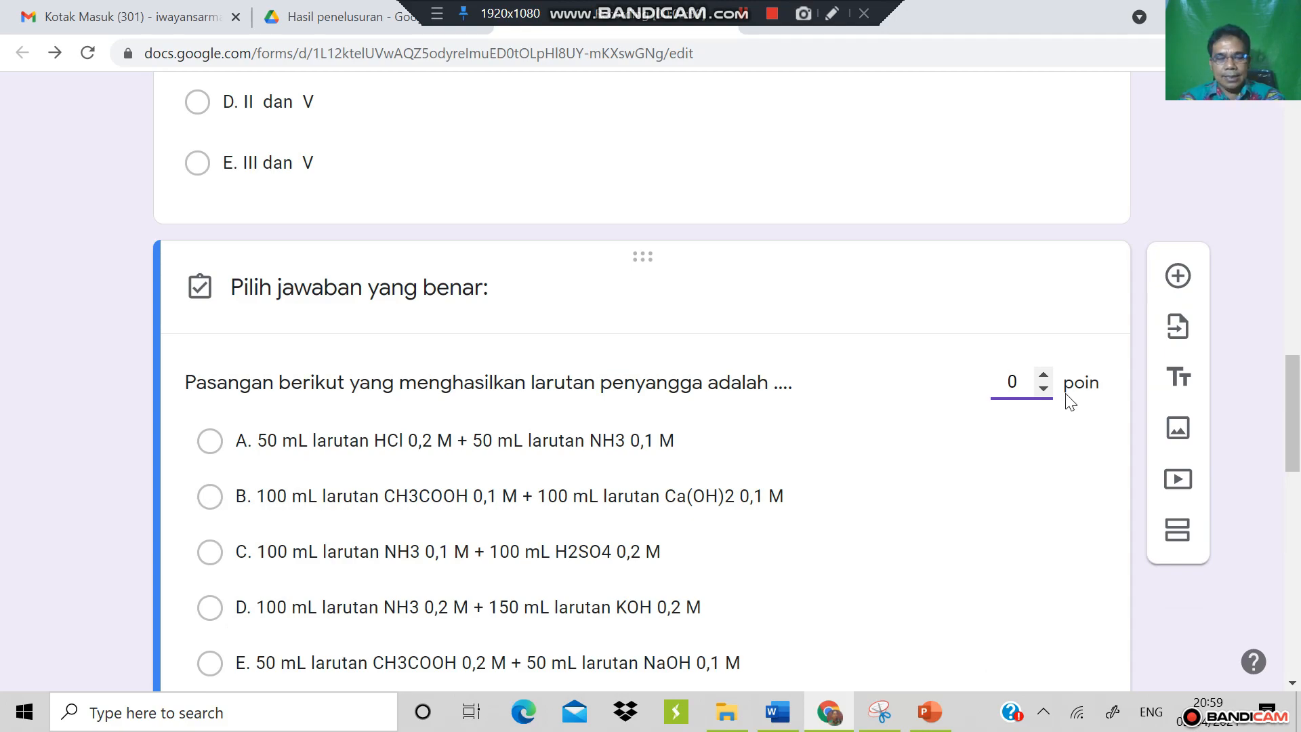
type("2")
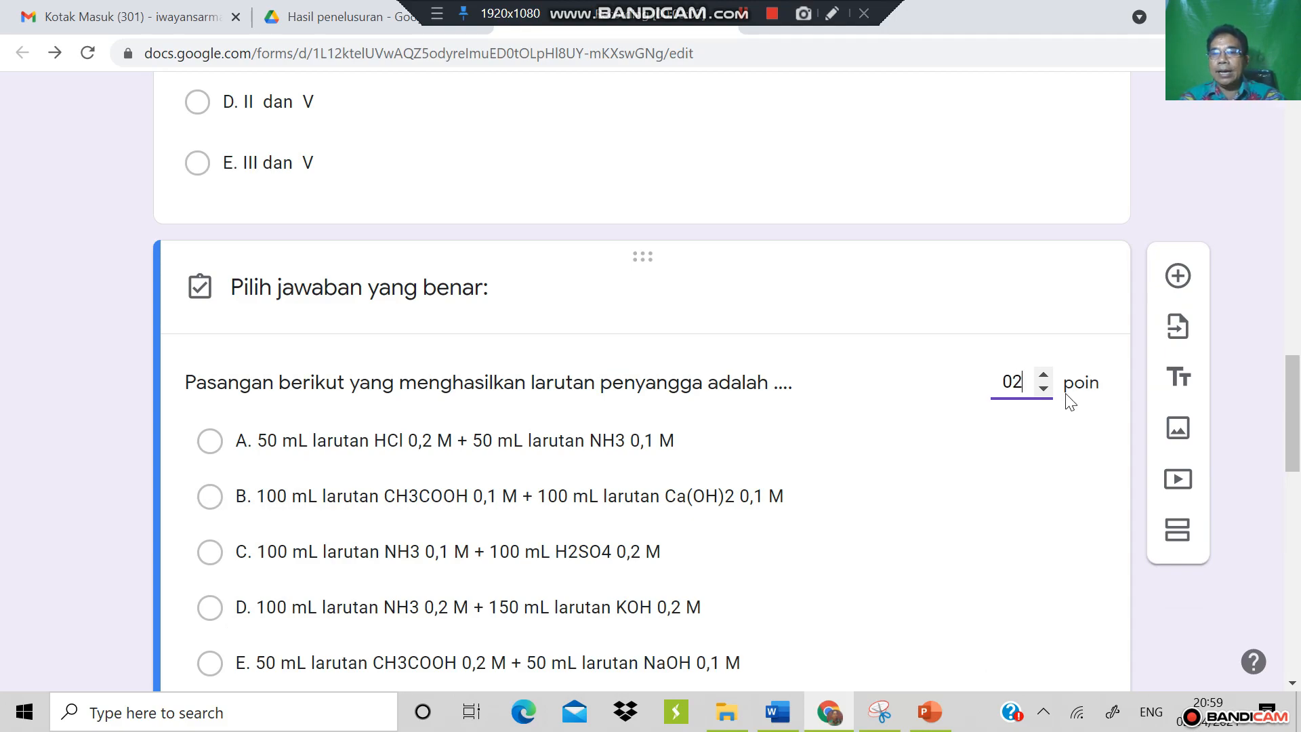
scroll(1066, 395, "down", 3)
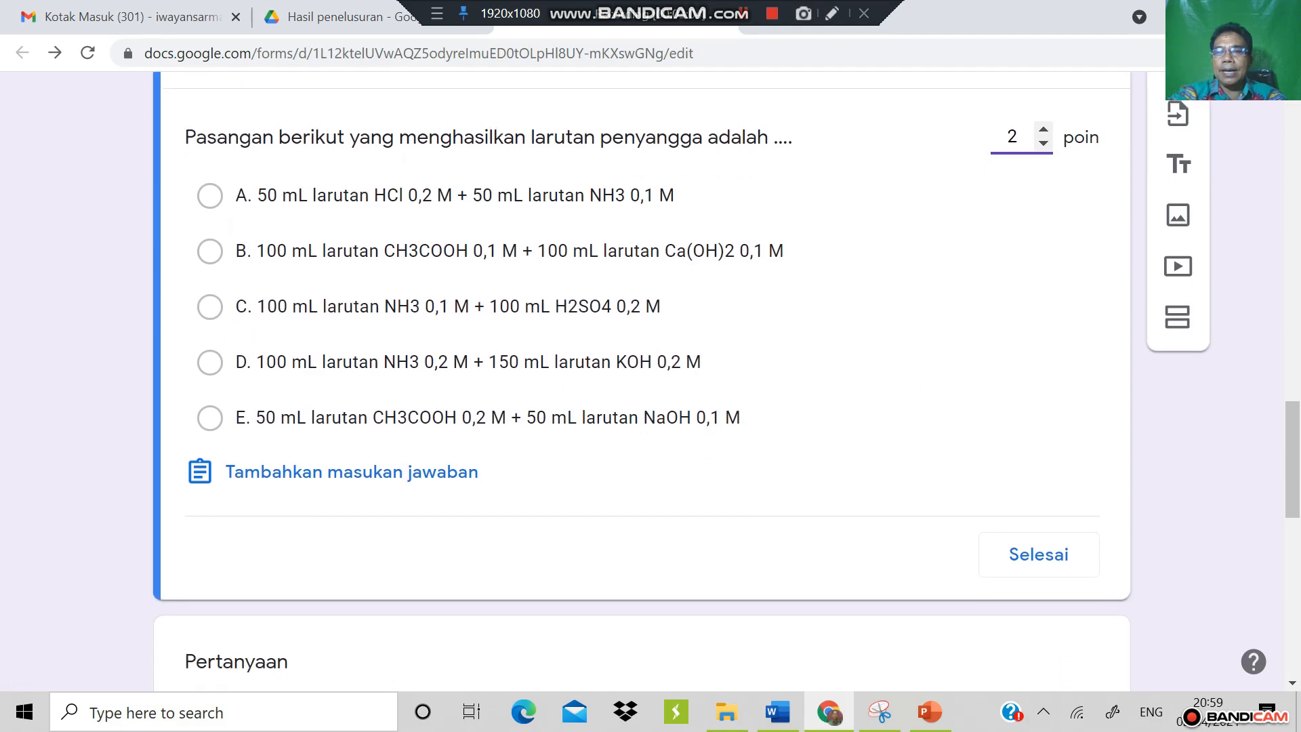
scroll(641, 380, "down", 2)
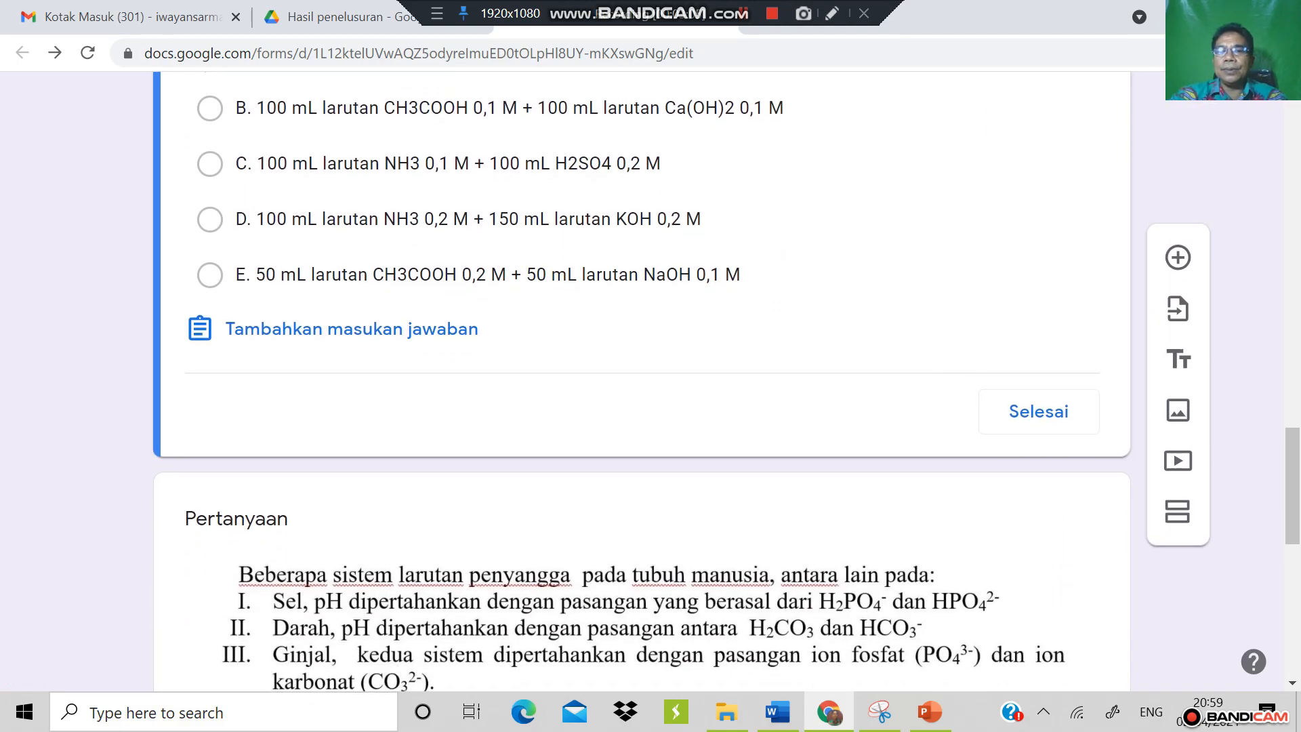
scroll(641, 379, "up", 3)
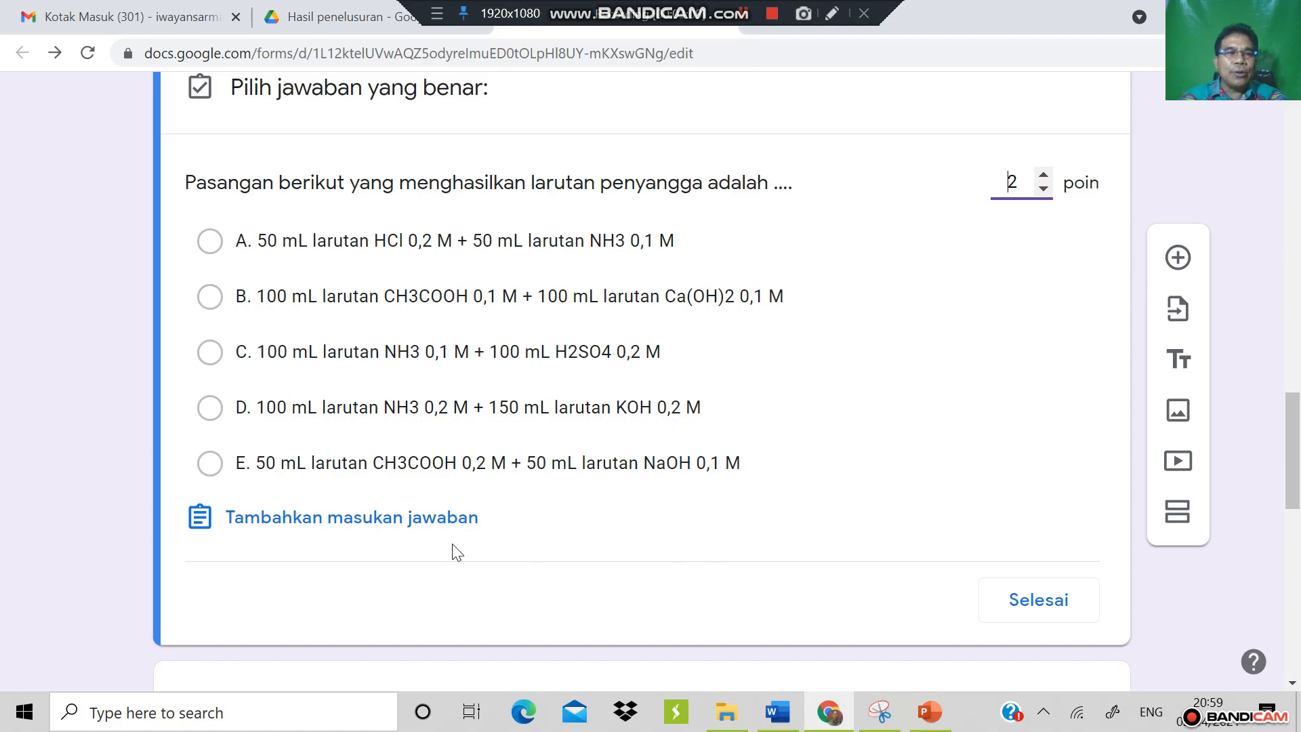
left_click(229, 470)
left_click(228, 469)
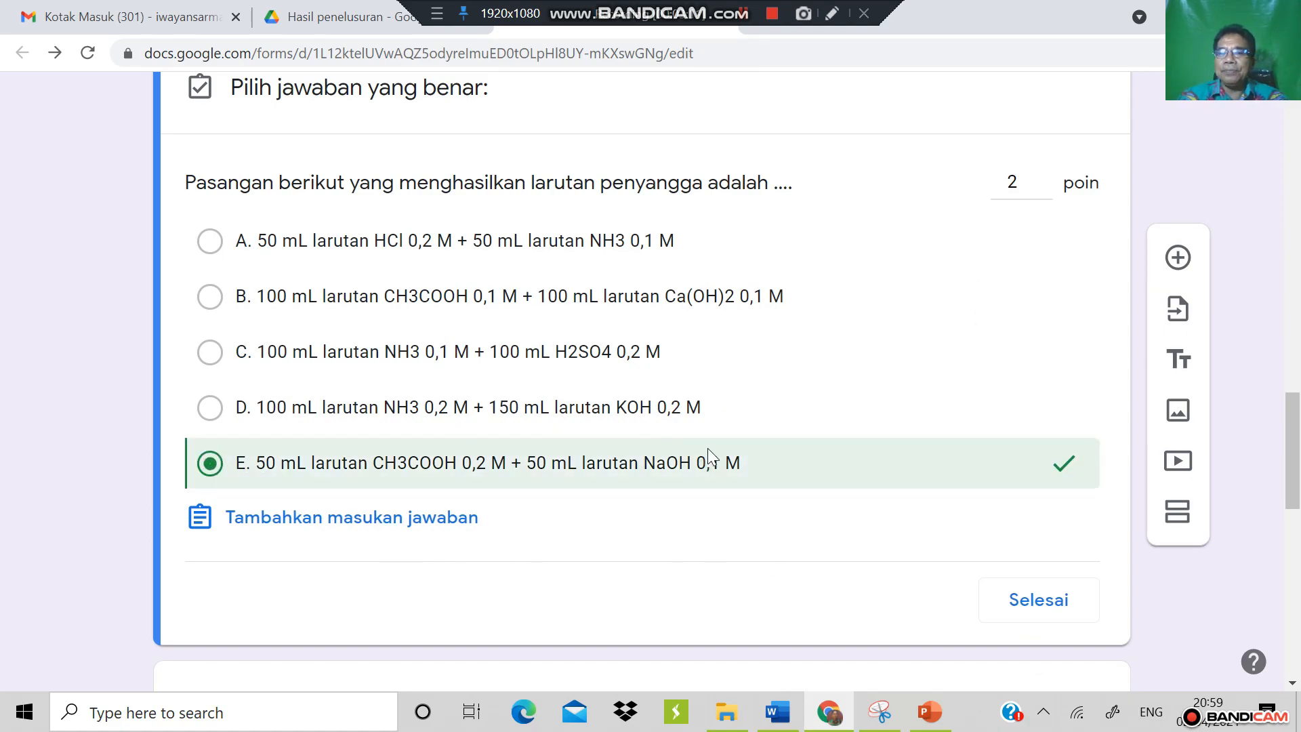
left_click(1022, 606)
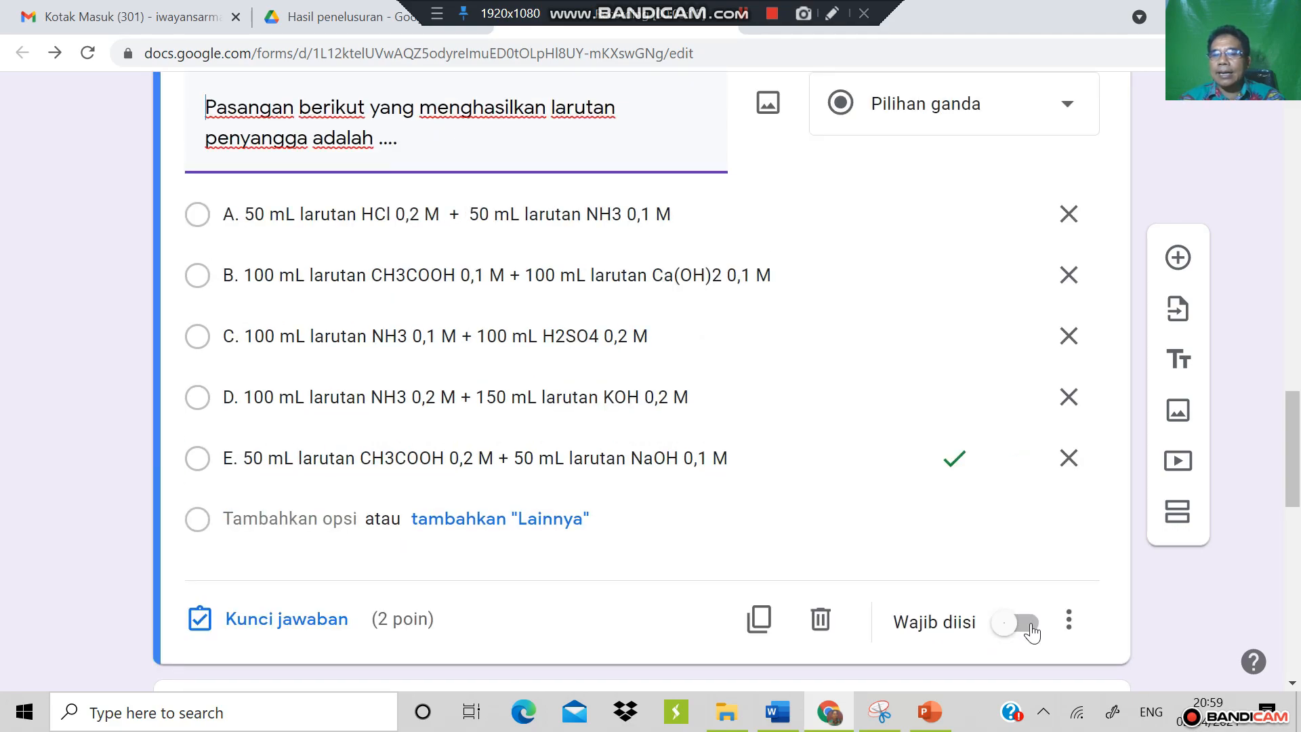
Make the "Pasangan berikut" question required and enable shuffled option order for it.
left_click(1031, 628)
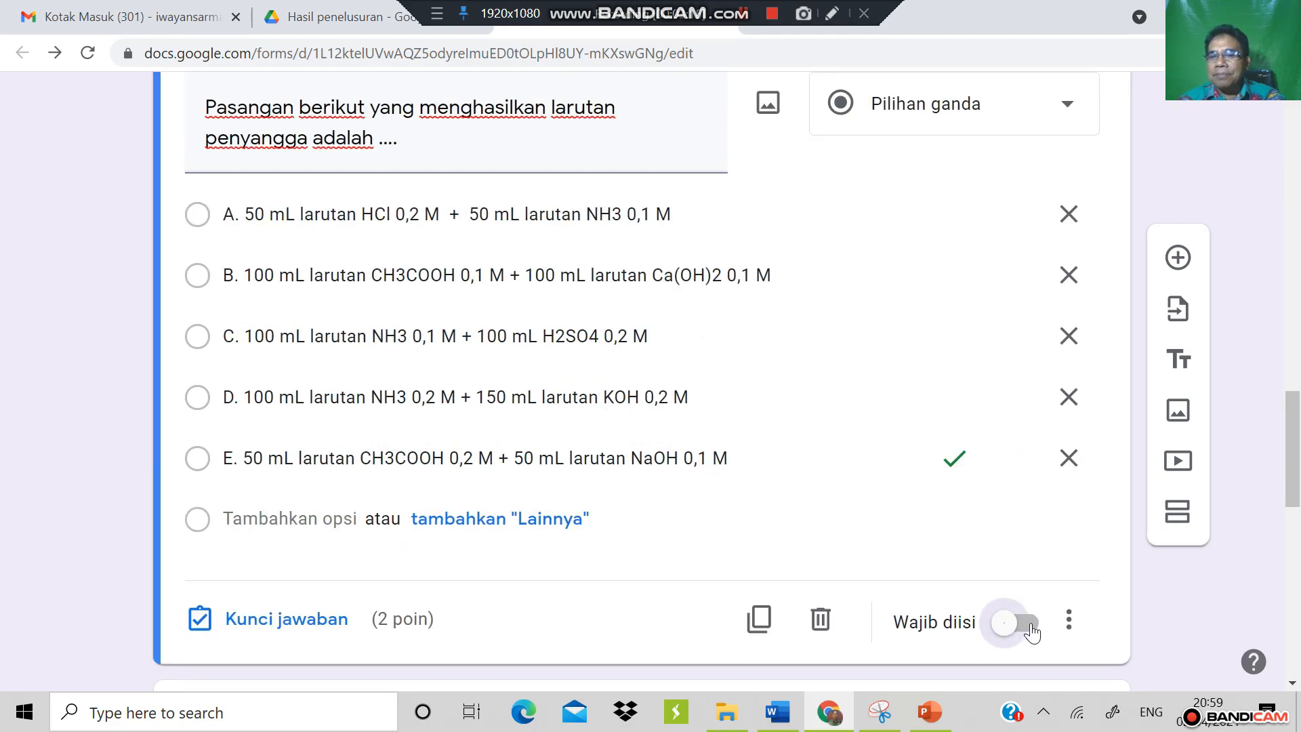
left_click(1069, 626)
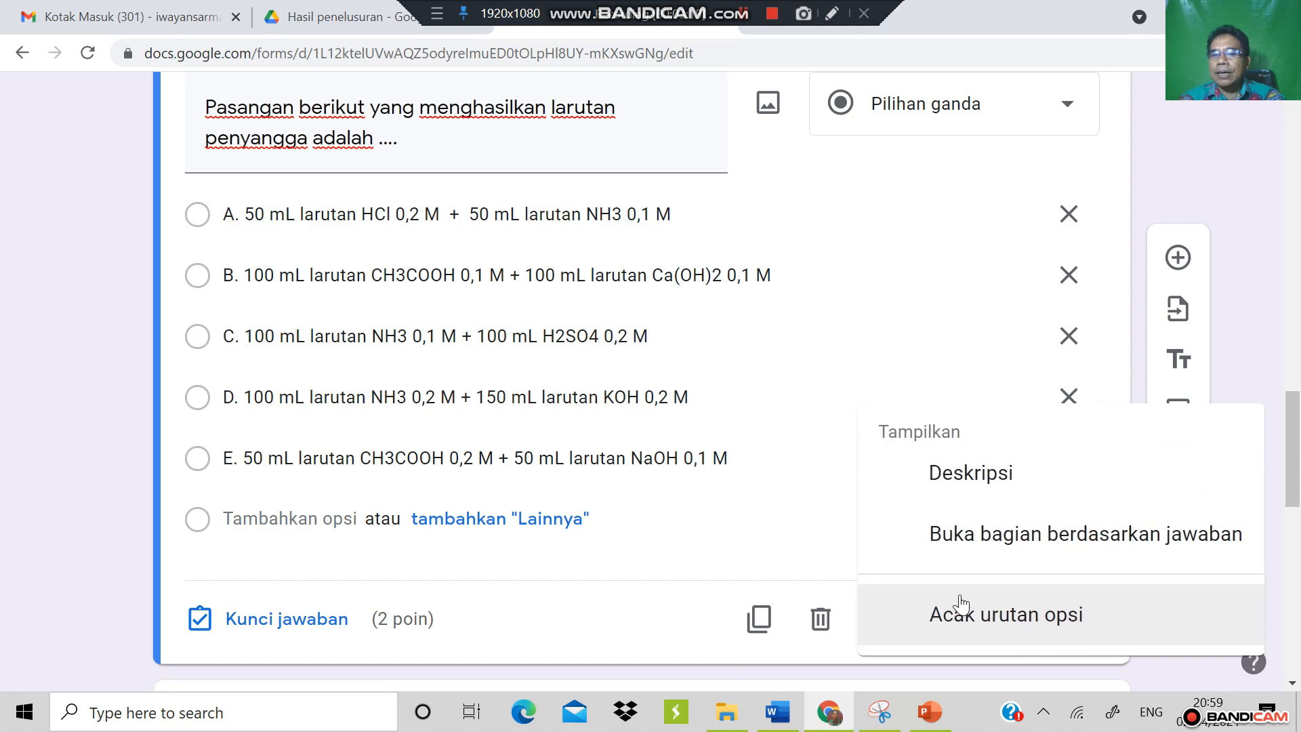
left_click(962, 606)
Set the answer key of the image question on buffer systems in the human body to 2 points with option E correct.
scroll(963, 601, "down", 9)
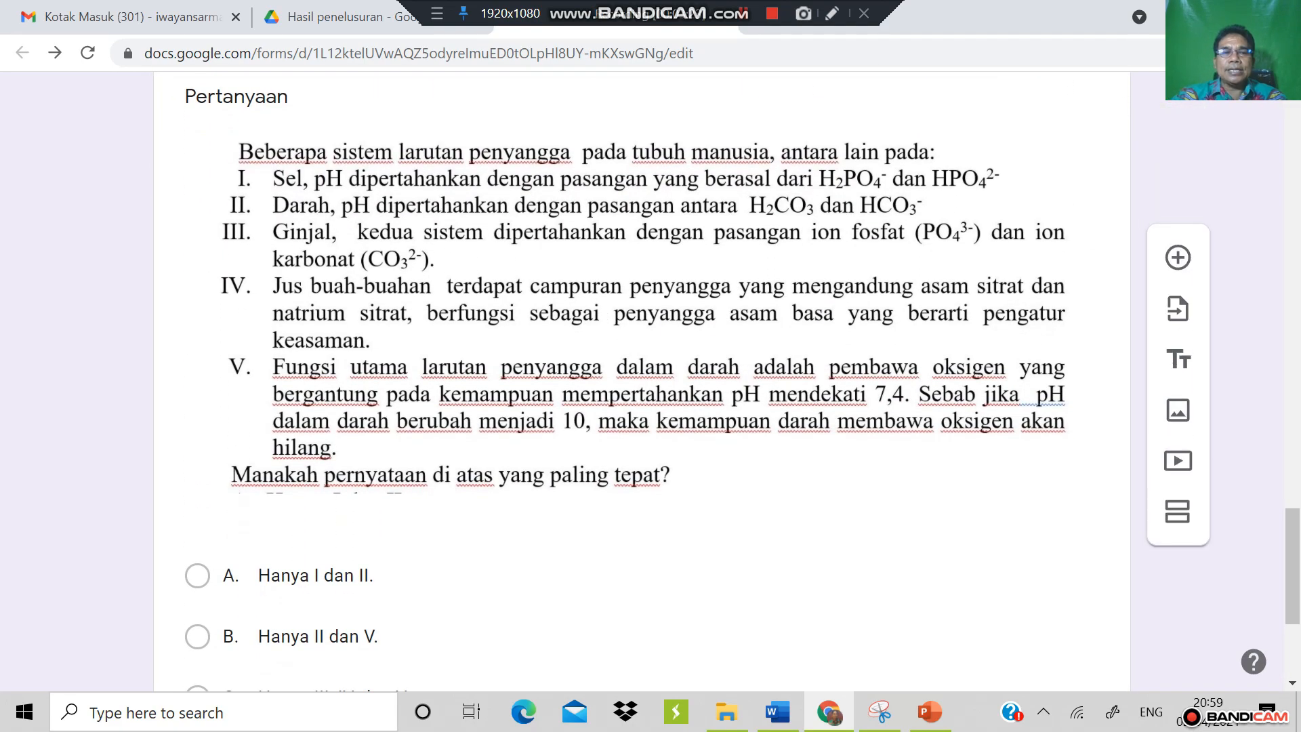
scroll(641, 380, "down", 4)
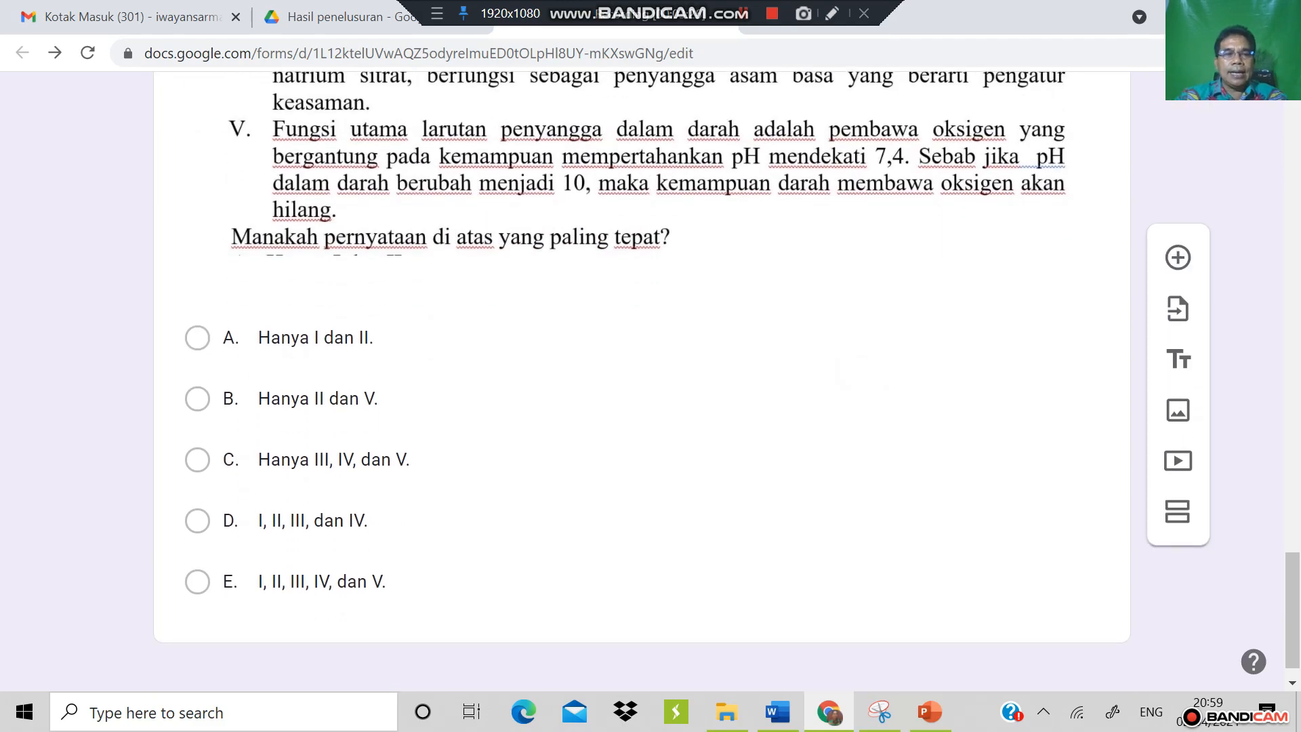
left_click(594, 577)
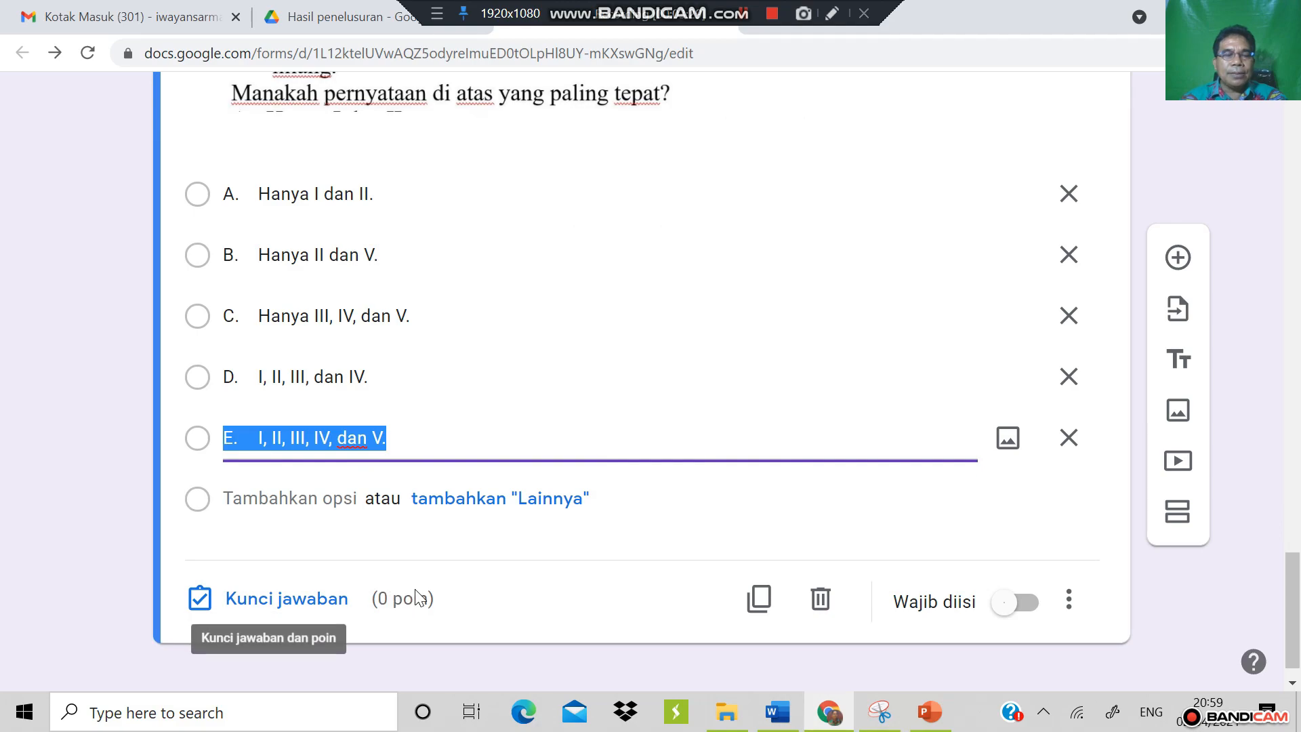
left_click(323, 600)
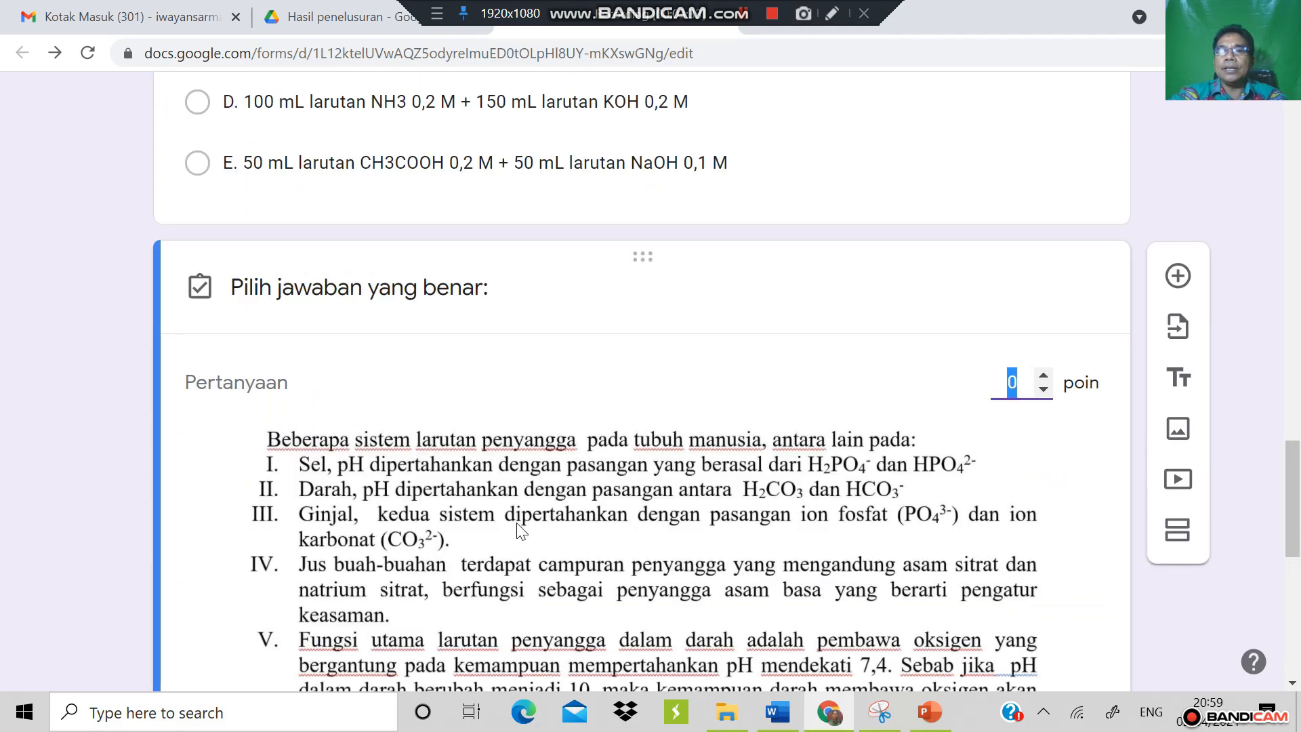
type("2")
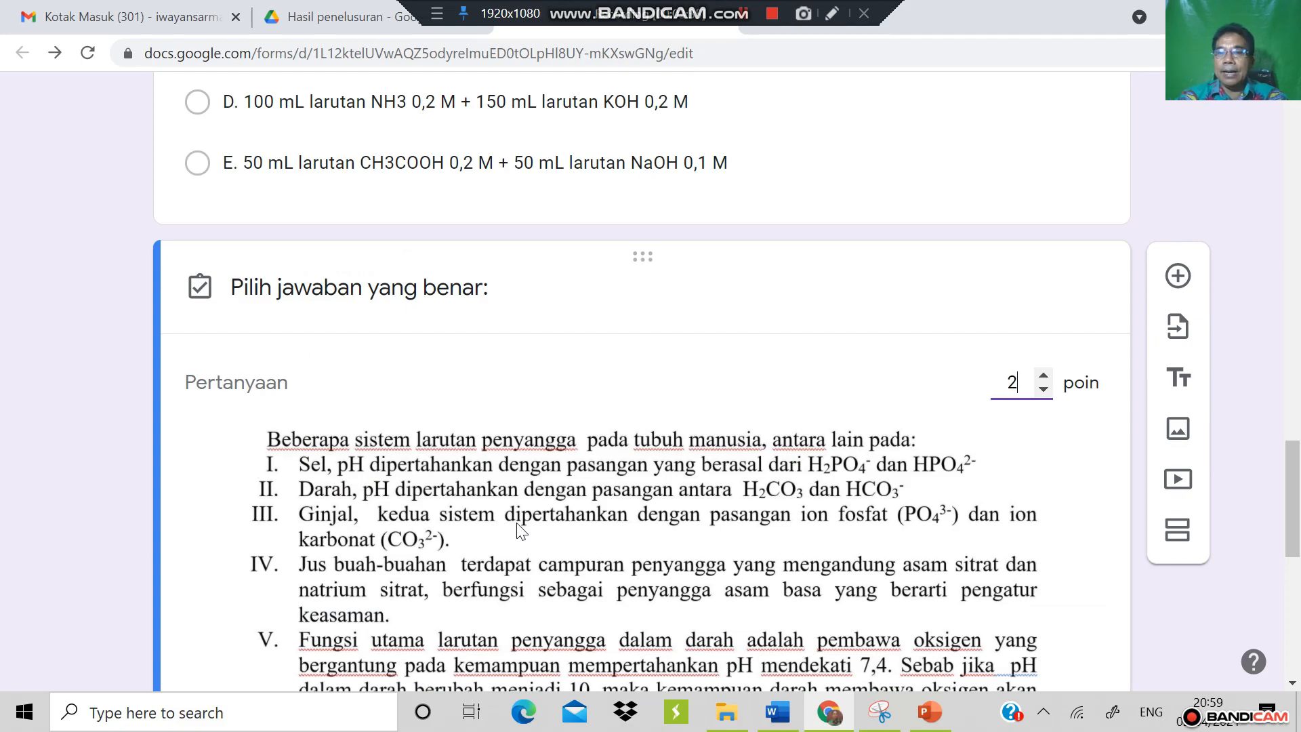
scroll(521, 531, "down", 8)
scroll(643, 381, "down", 1)
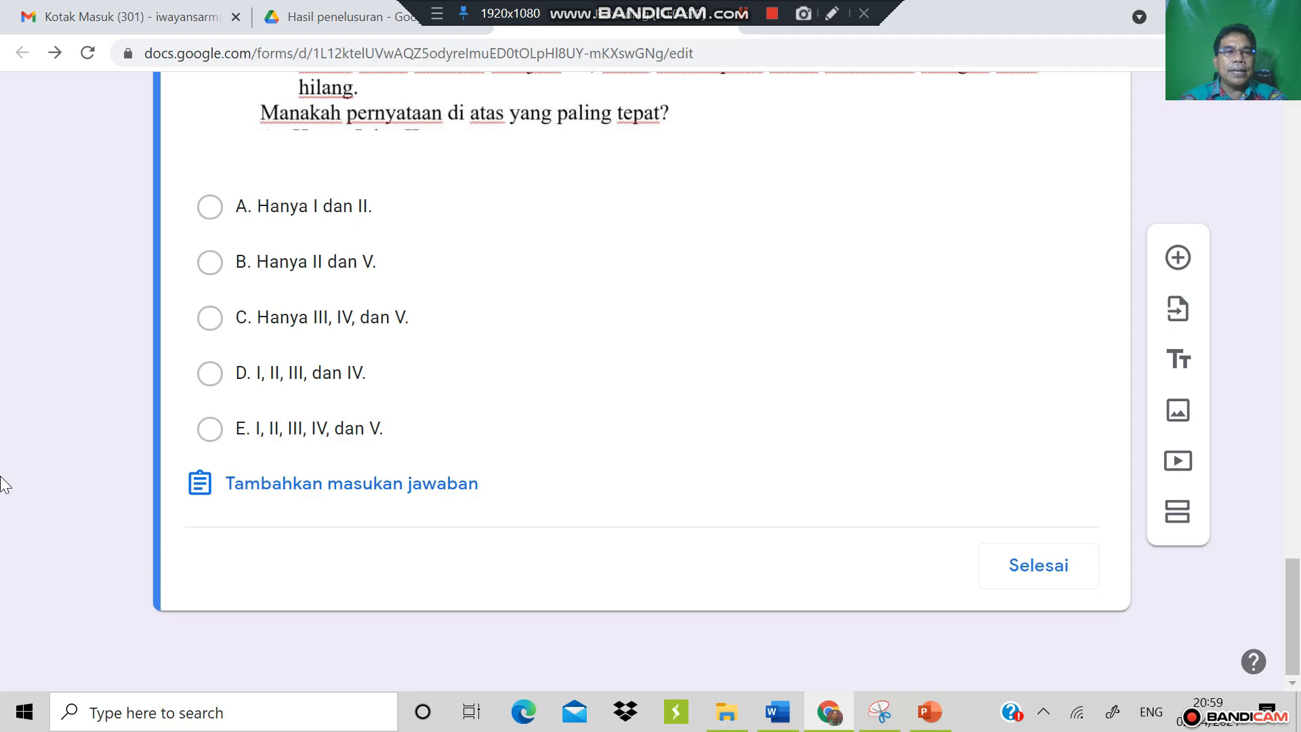
left_click(210, 429)
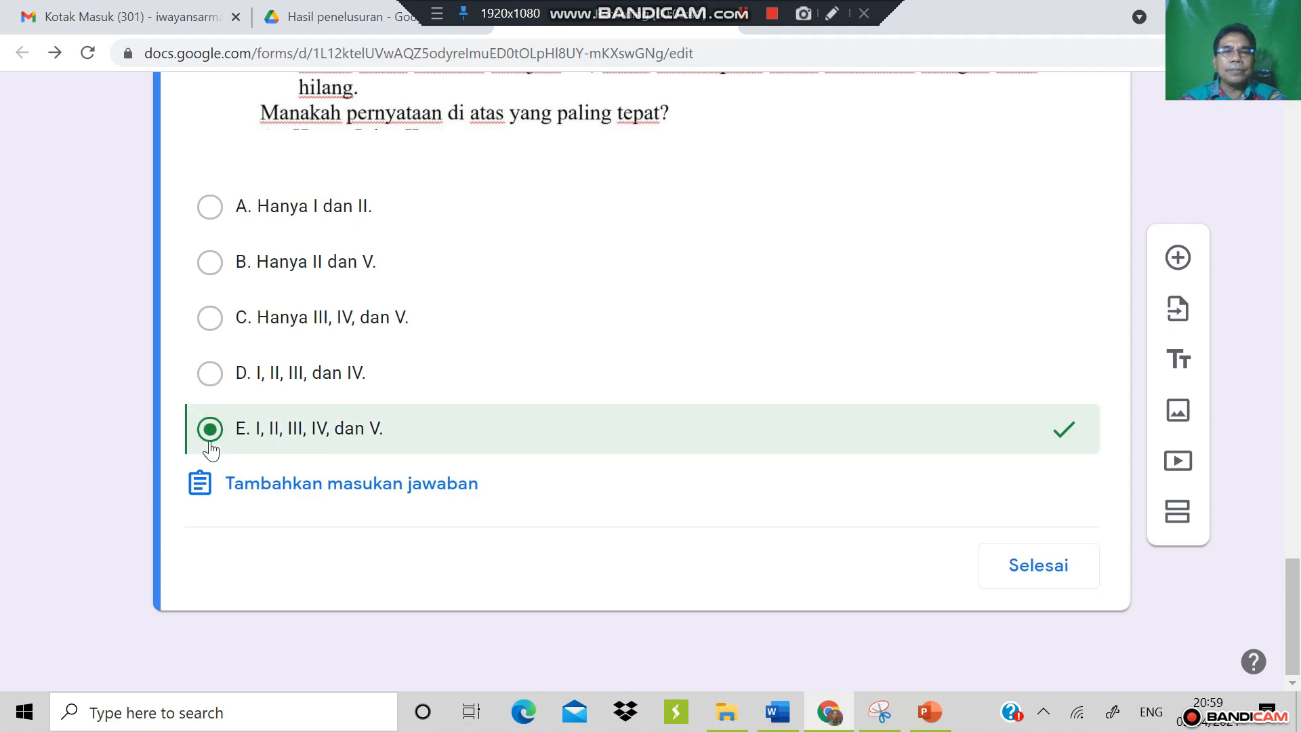
left_click(1025, 576)
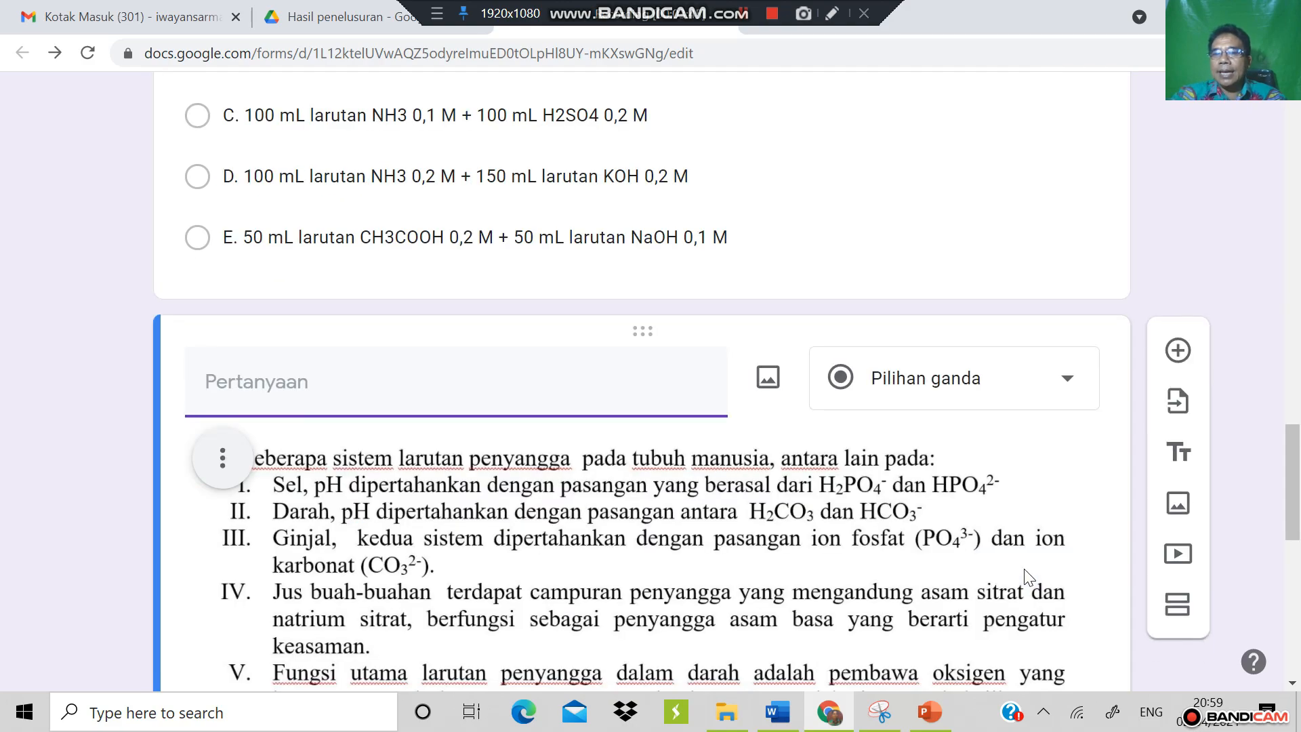
Make the image question on body buffer systems required and enable shuffled option order for it.
scroll(1027, 577, "down", 10)
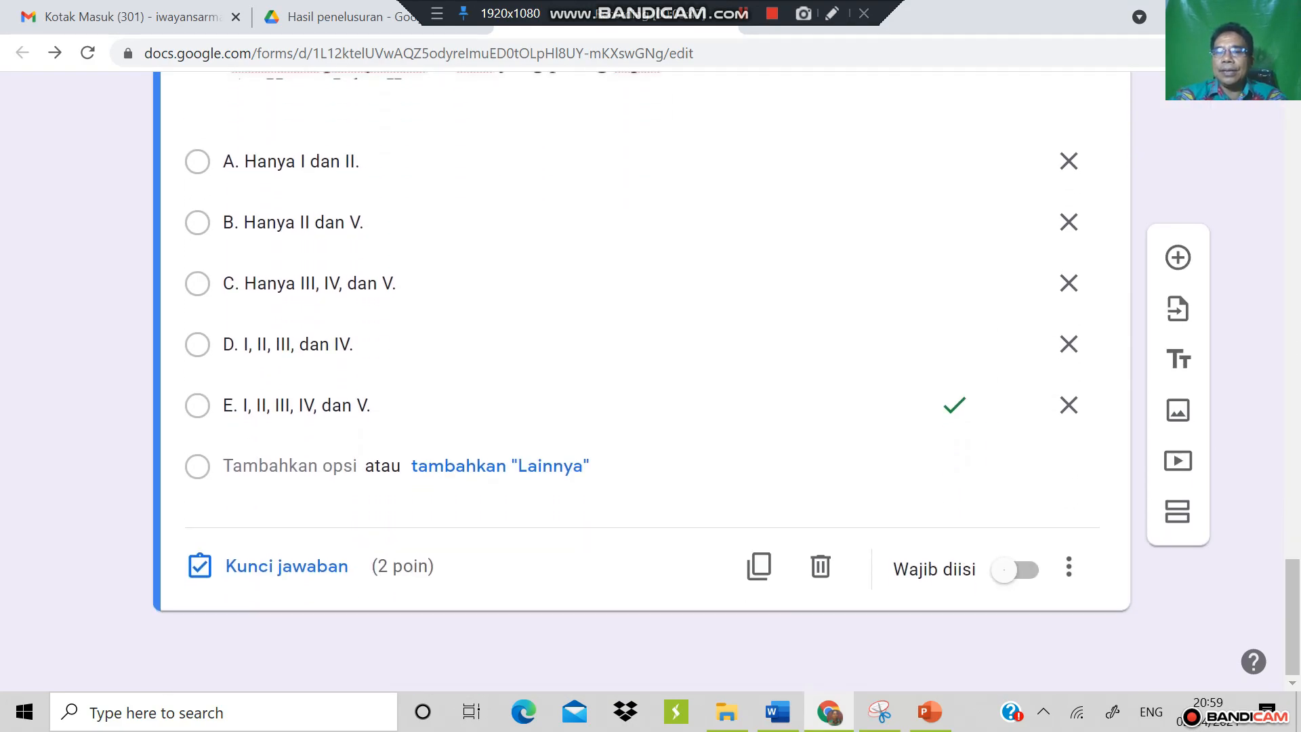
left_click(1028, 578)
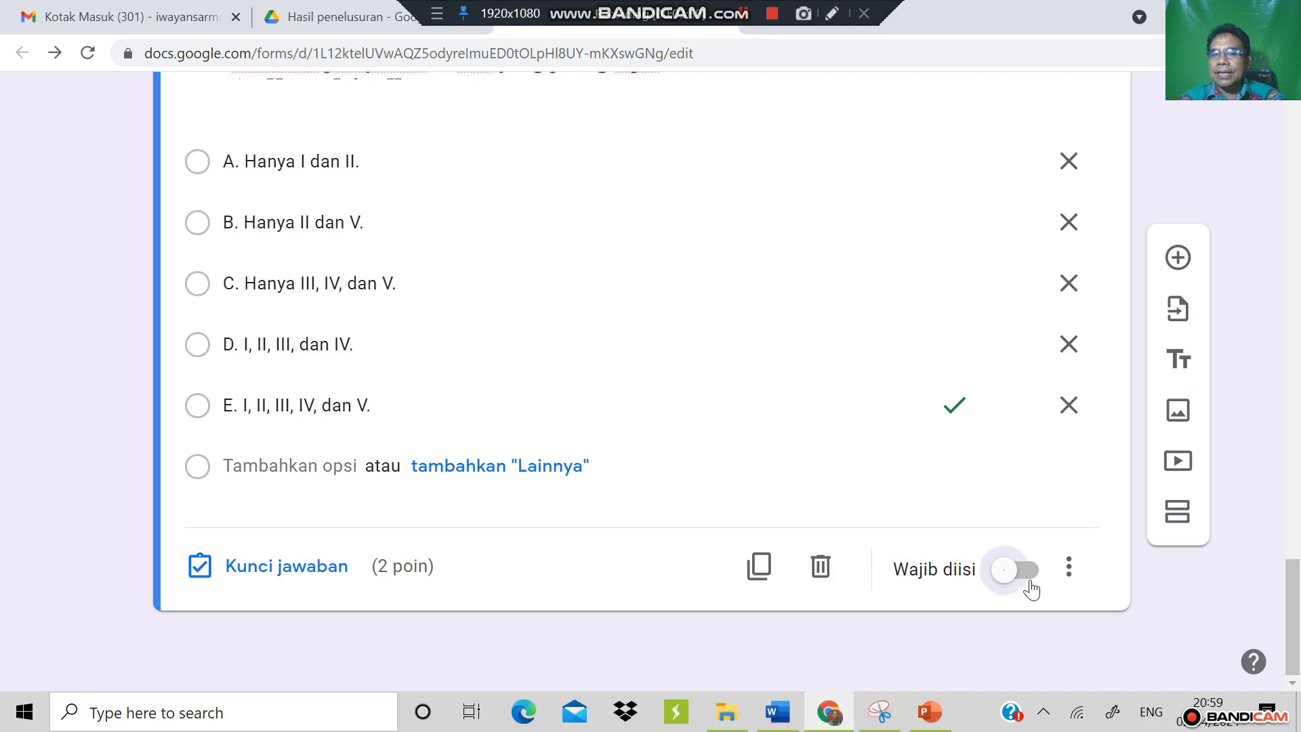
left_click(1069, 570)
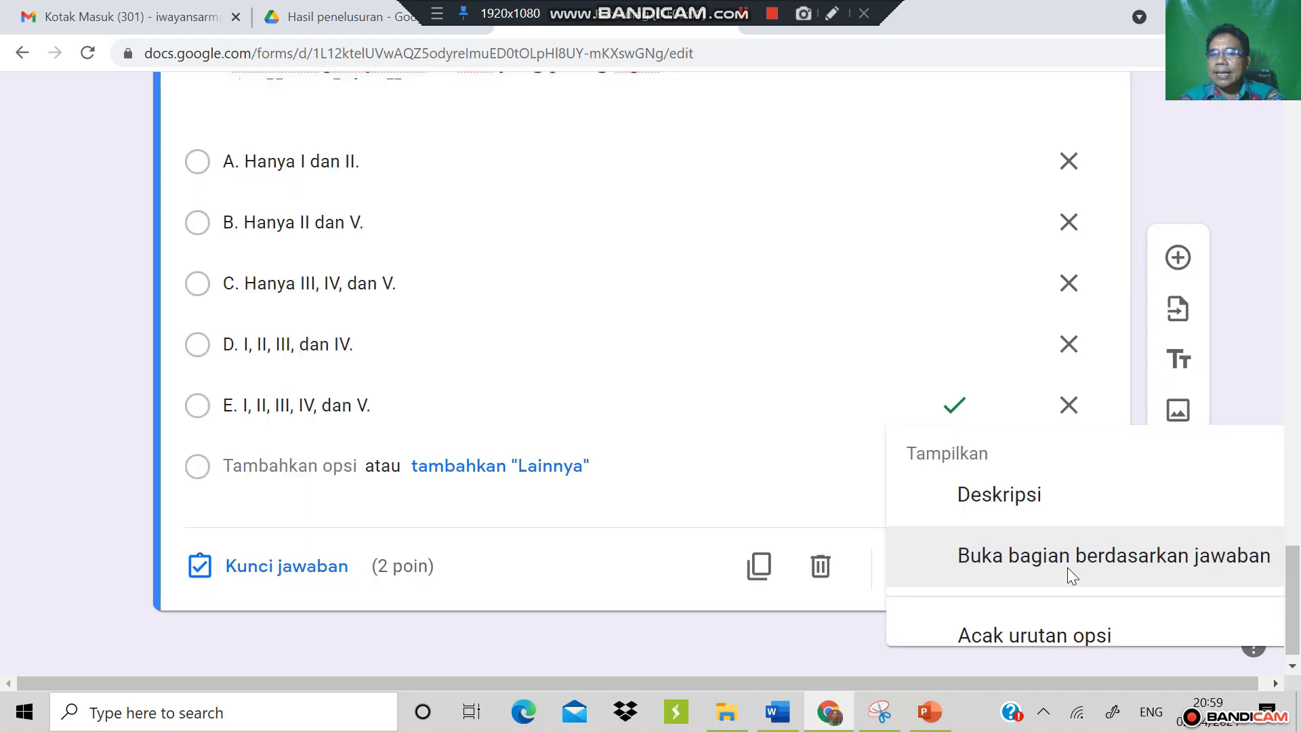
left_click(941, 618)
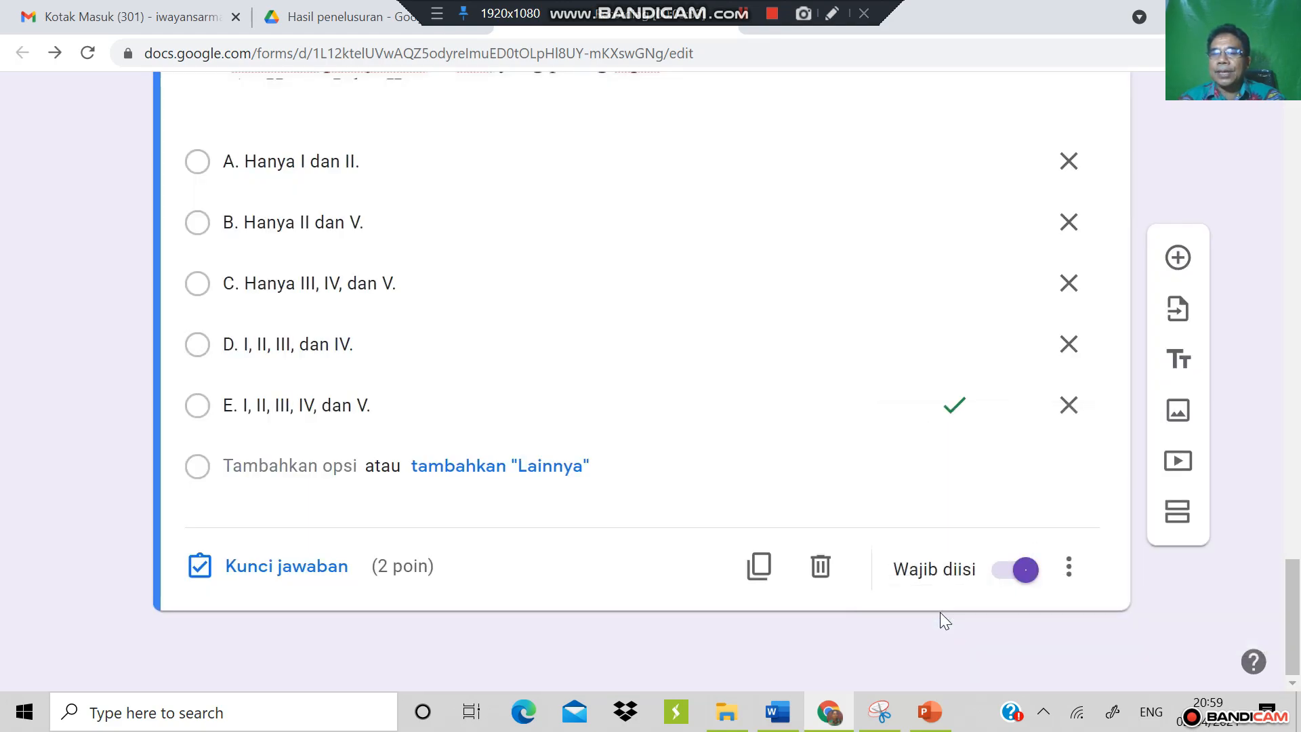
Generate a shortened shareable link for sending the form and copy it.
scroll(940, 612, "up", 10)
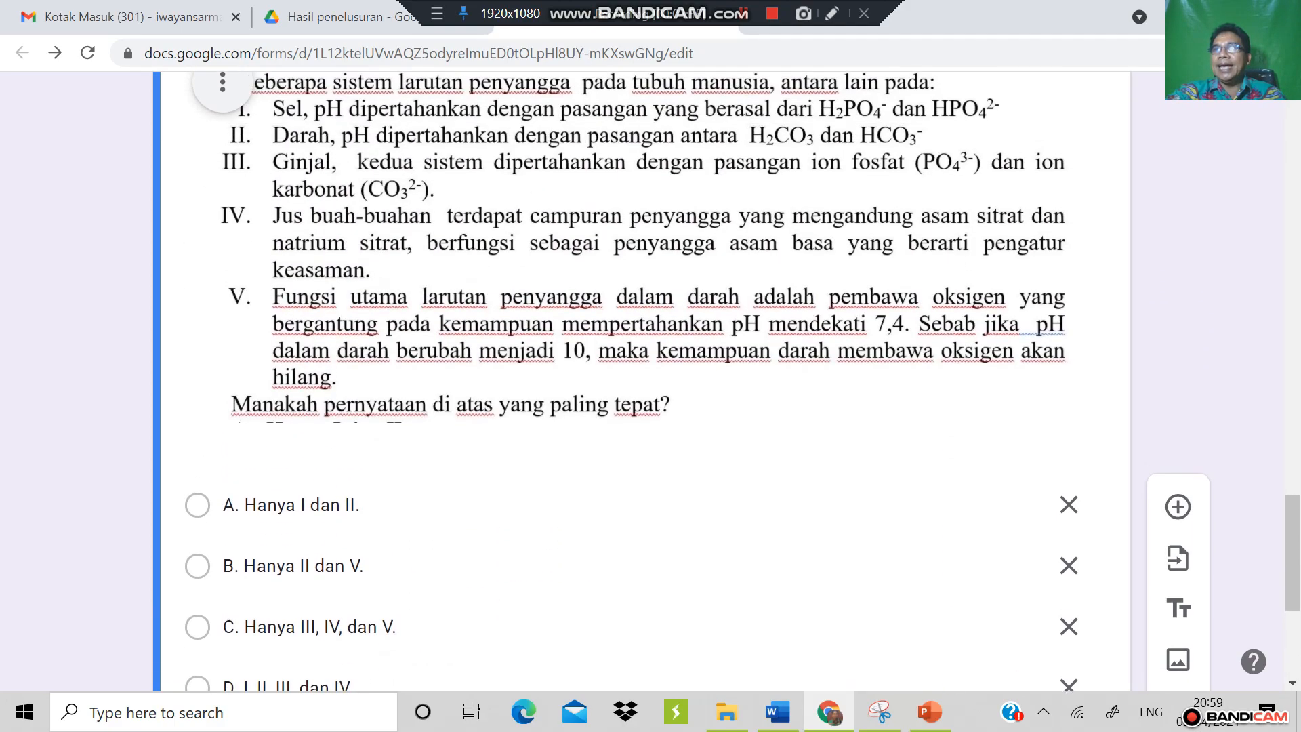
scroll(643, 381, "up", 15)
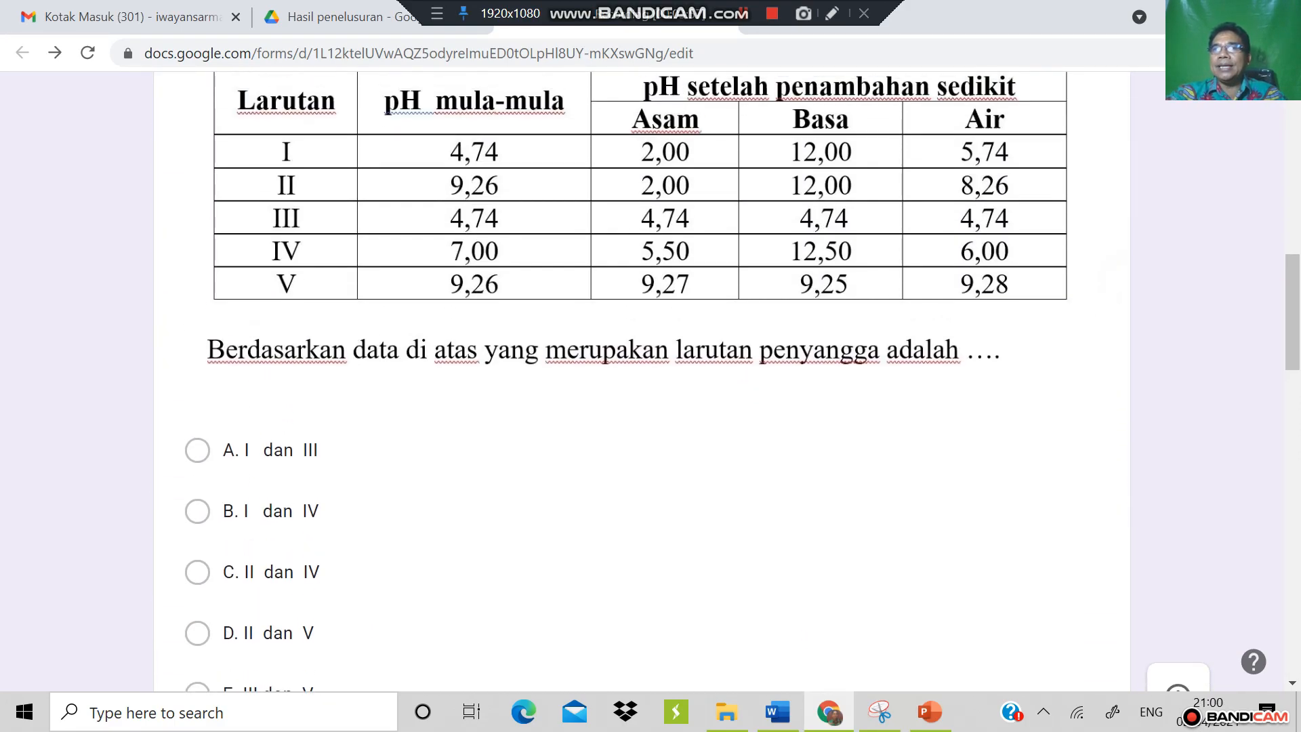
scroll(642, 381, "up", 7)
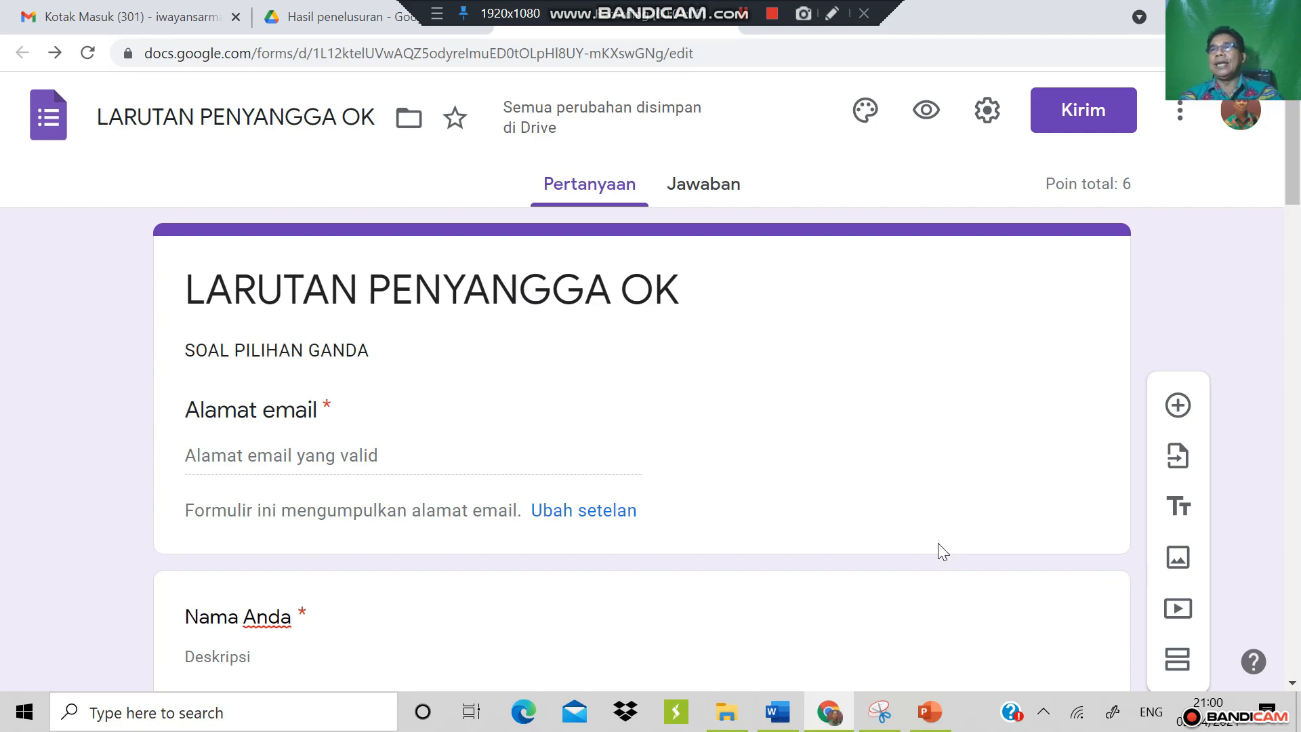
left_click(1076, 137)
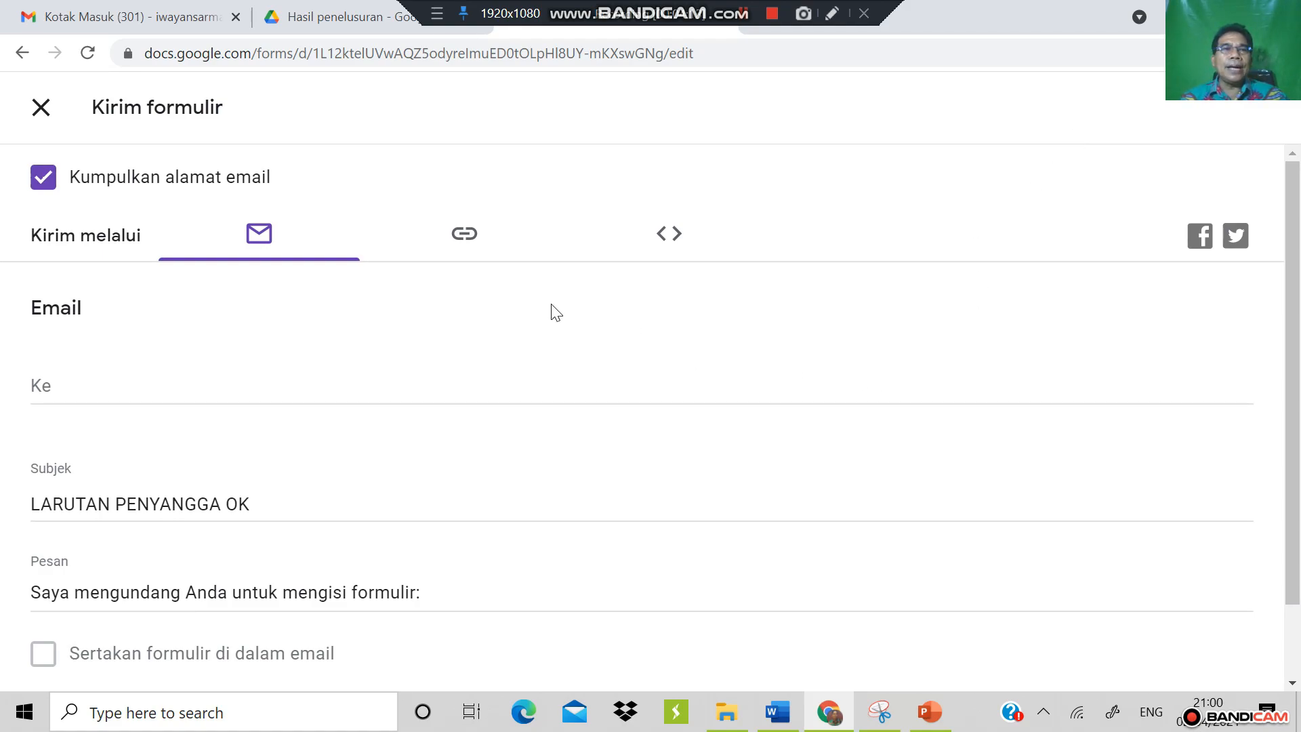
left_click(463, 239)
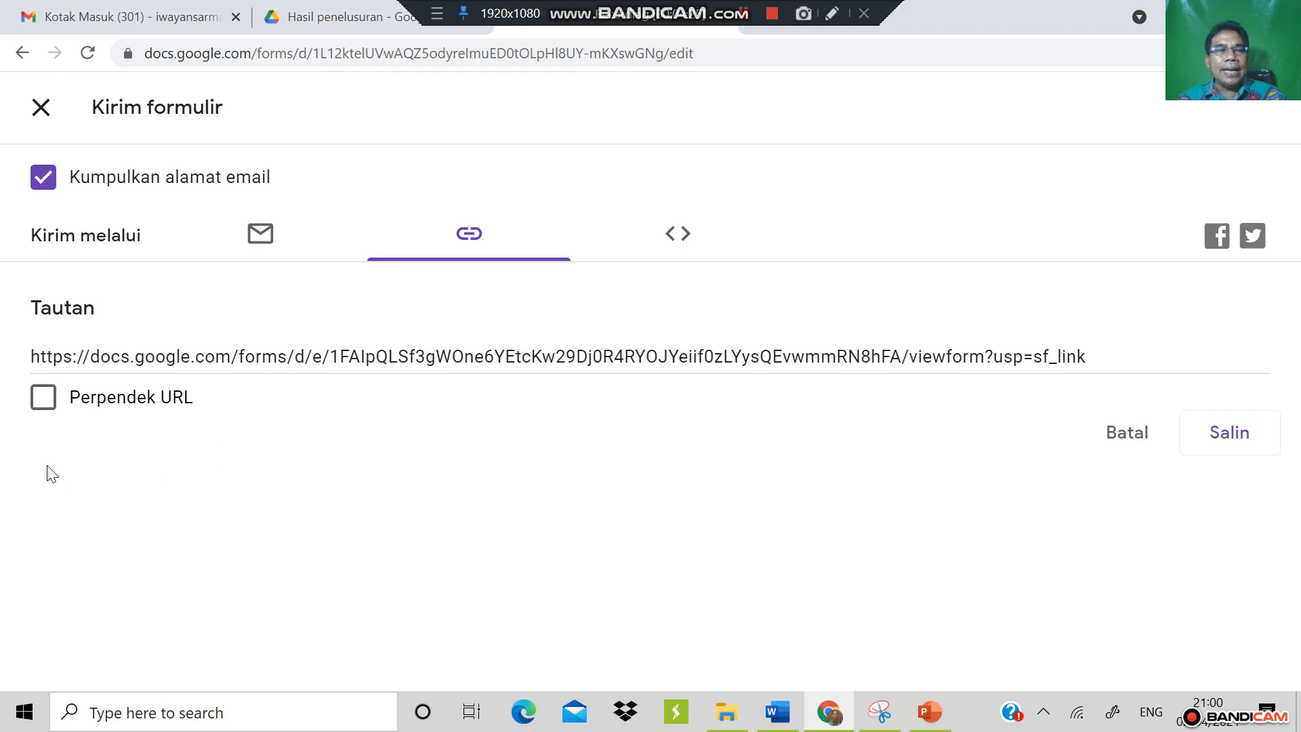
left_click(50, 399)
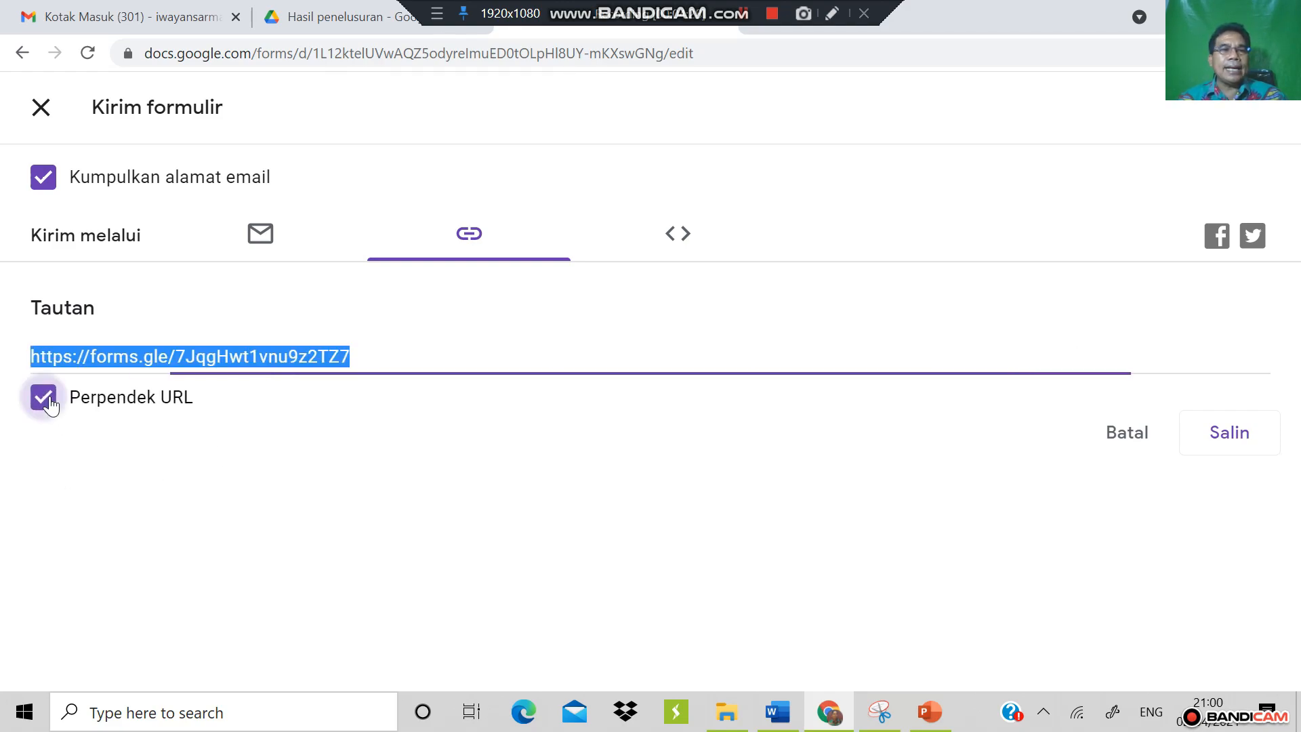
left_click(1219, 437)
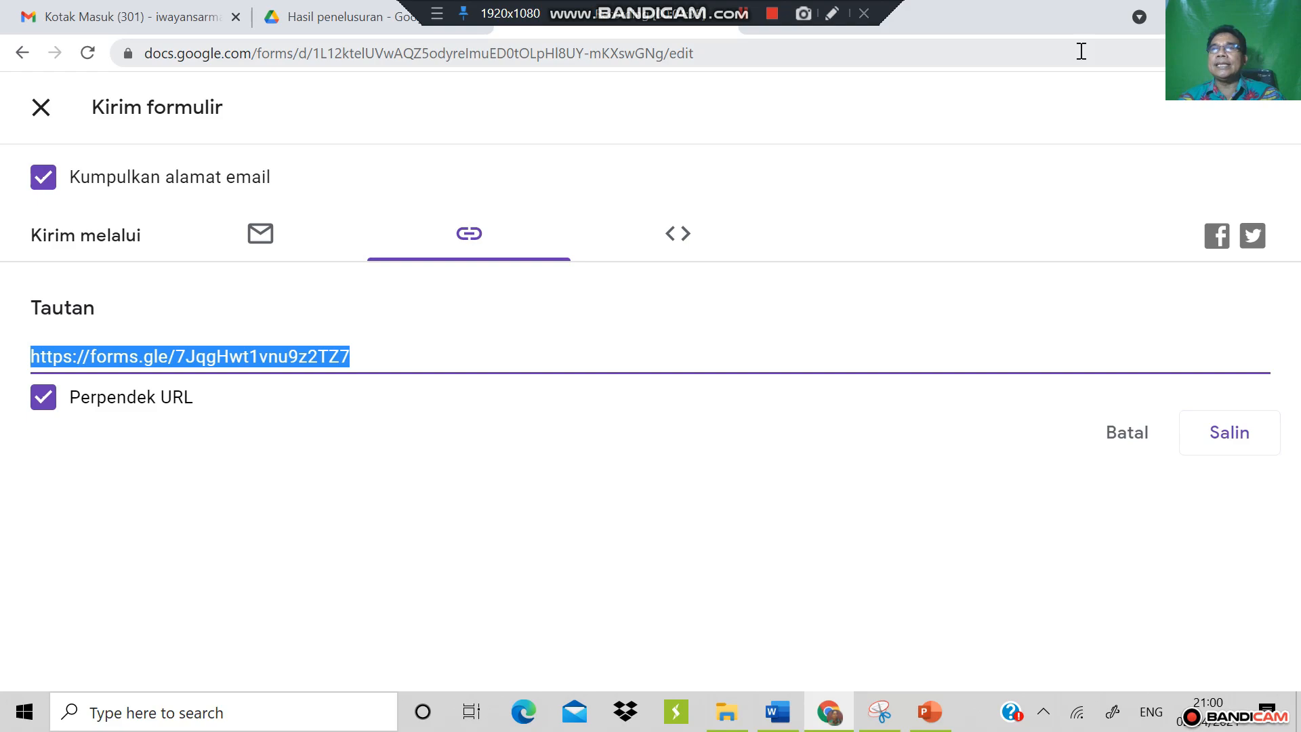
Restore the browser to a smaller, repositioned window and minimize the Word document behind it.
double_click(1100, 10)
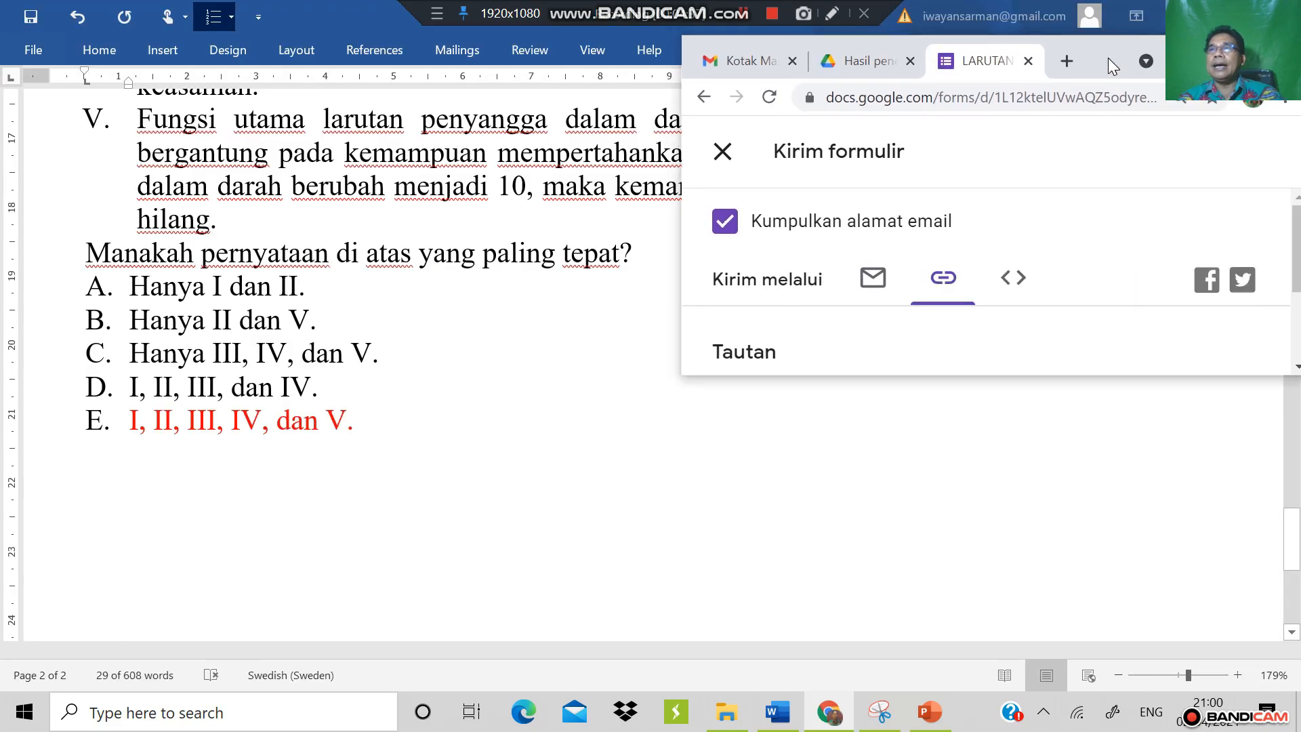
left_click_drag(1108, 58, 1079, 98)
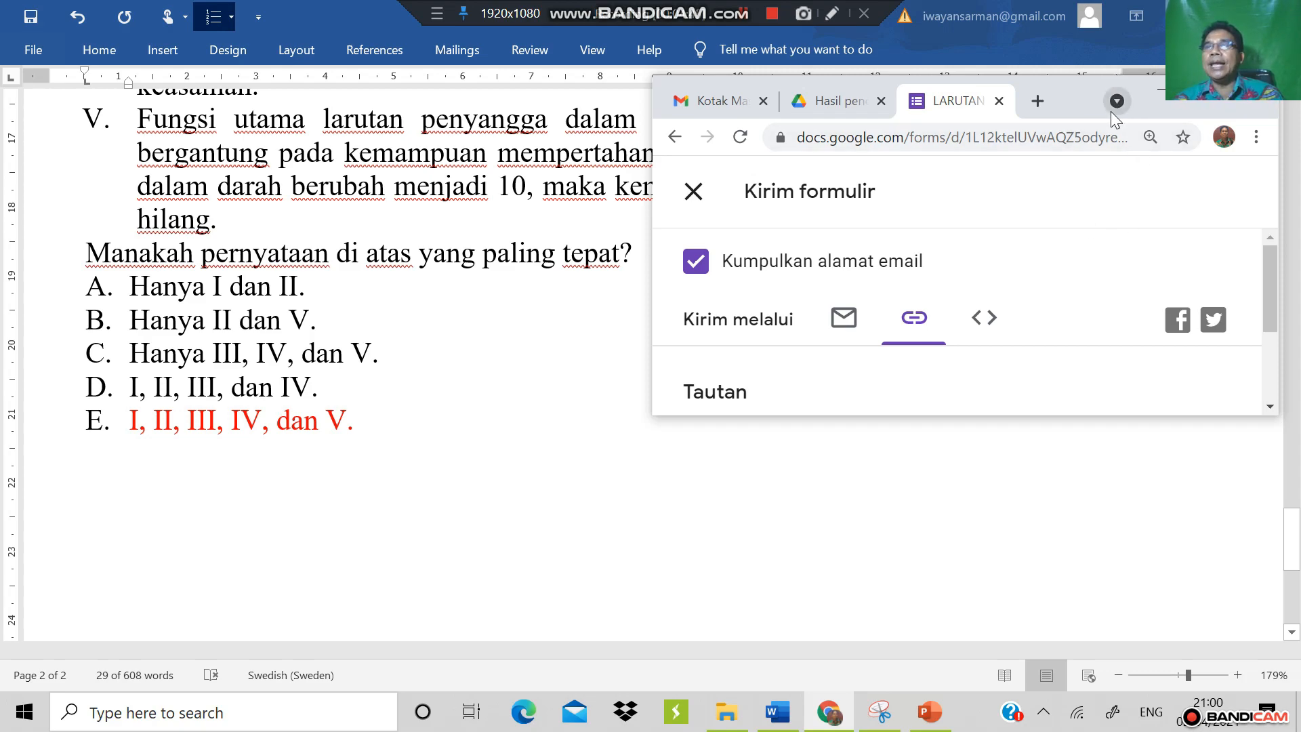
left_click(1143, 20)
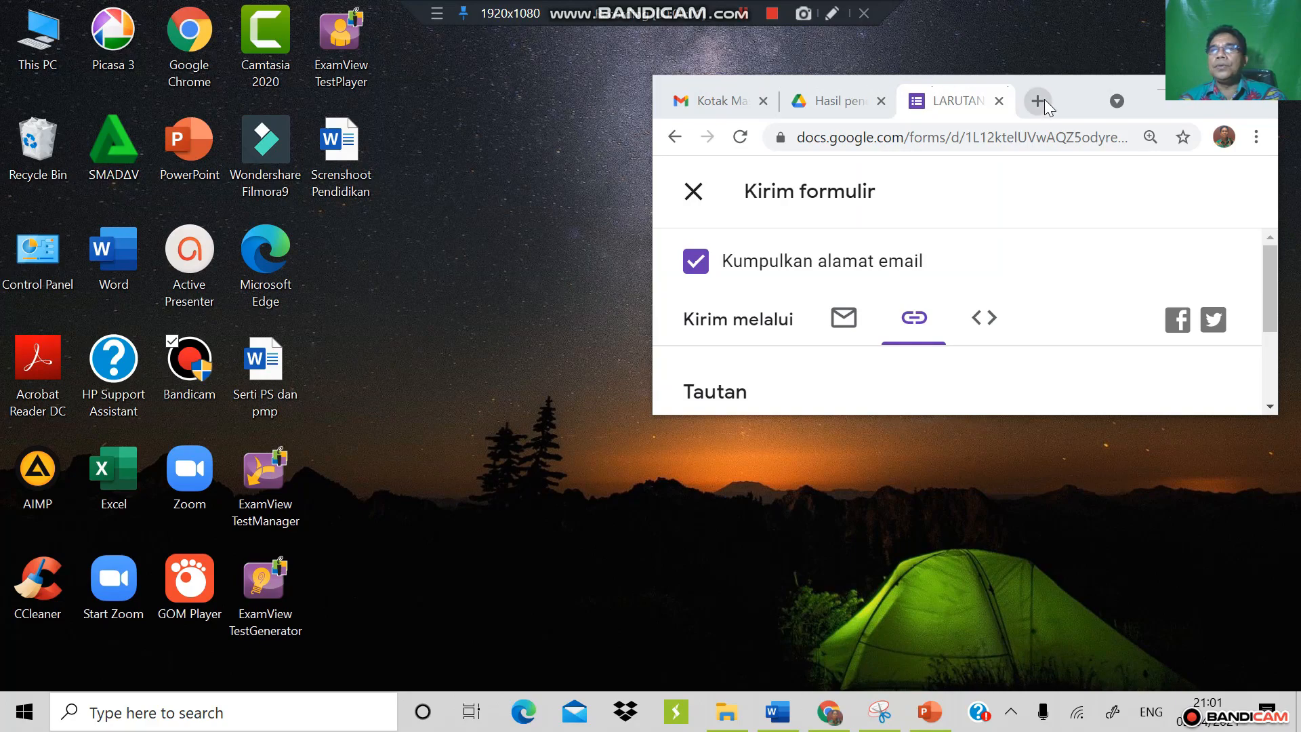
Open Google Classroom from the Google apps list in a new browser tab.
left_click(1043, 99)
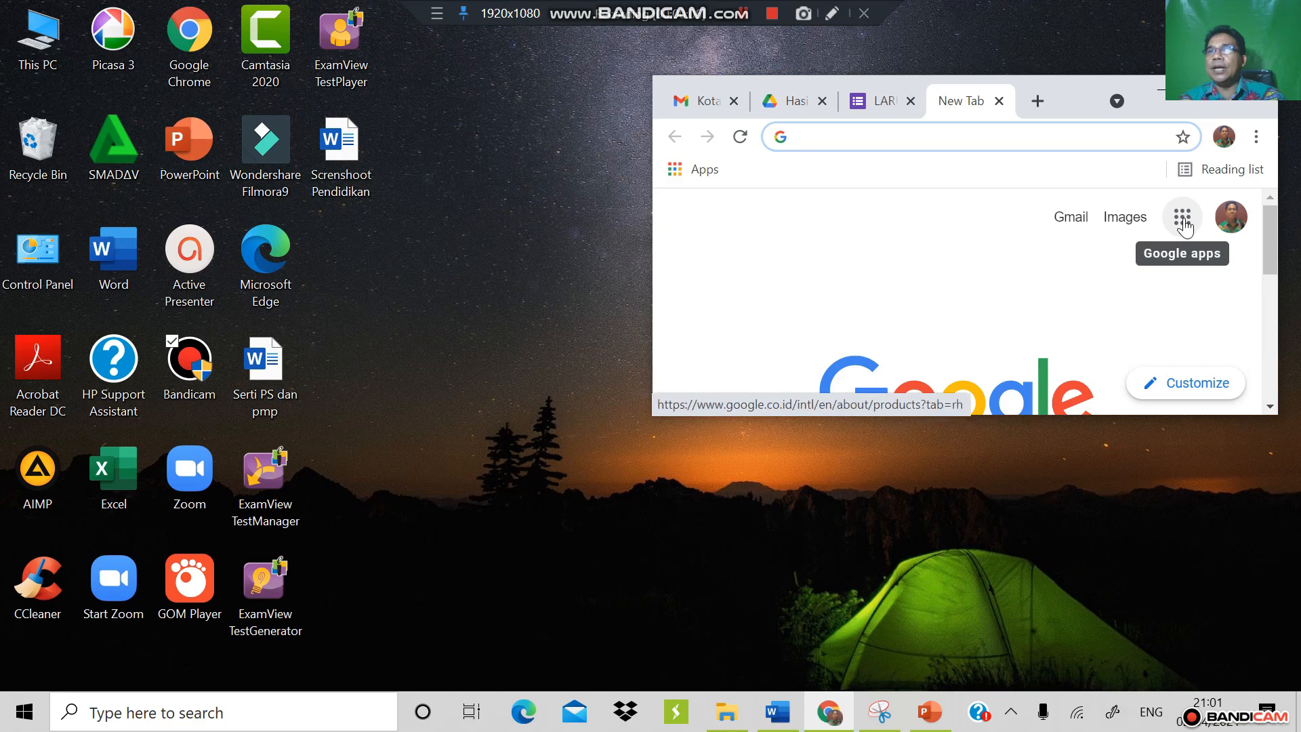
left_click(1183, 223)
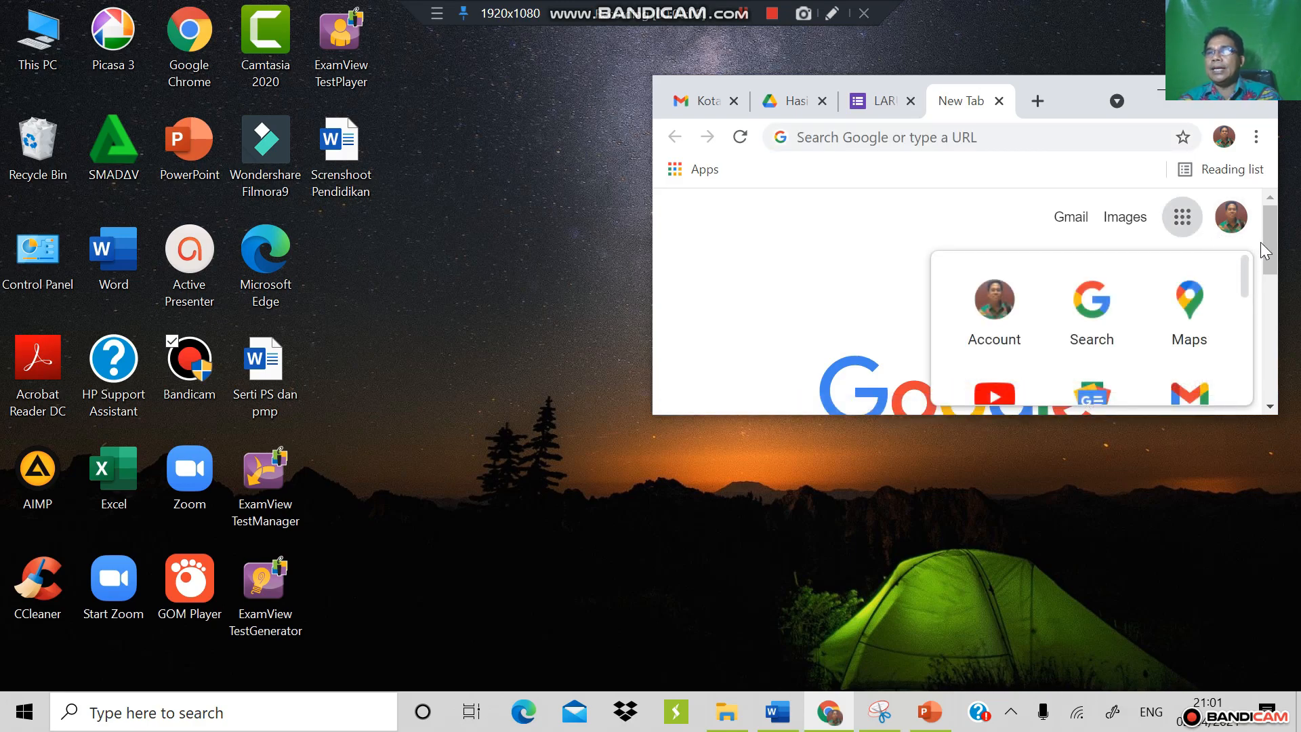
mouse_move(1266, 242)
left_mouse_down()
mouse_move(1271, 309)
mouse_move(1274, 241)
left_mouse_up()
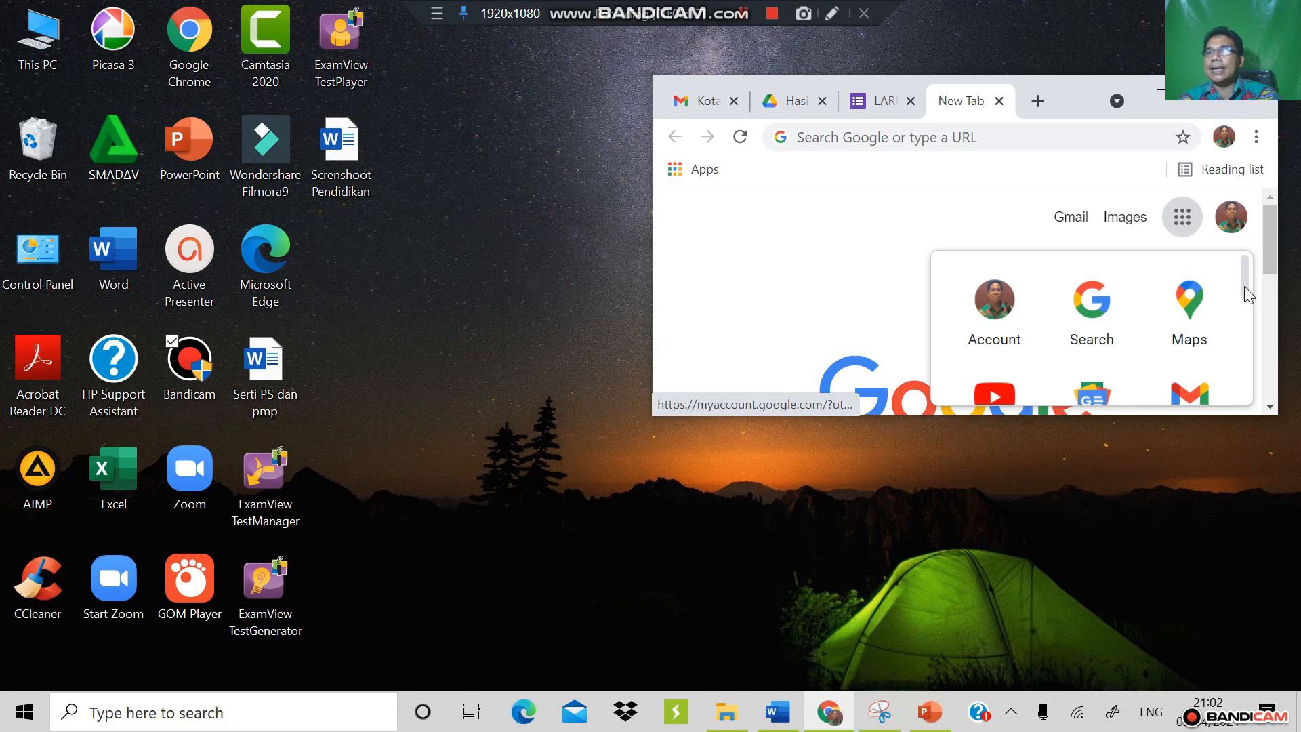
left_click_drag(1244, 286, 1247, 334)
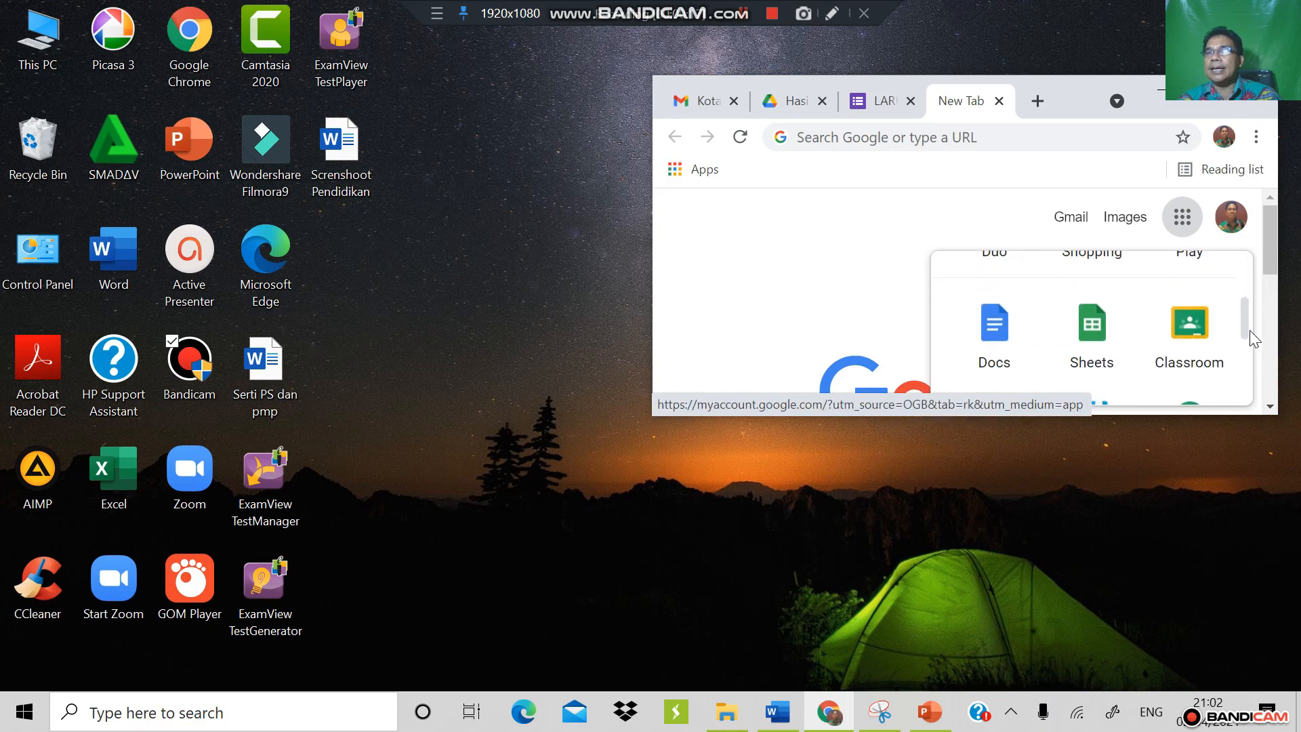
left_click(1192, 337)
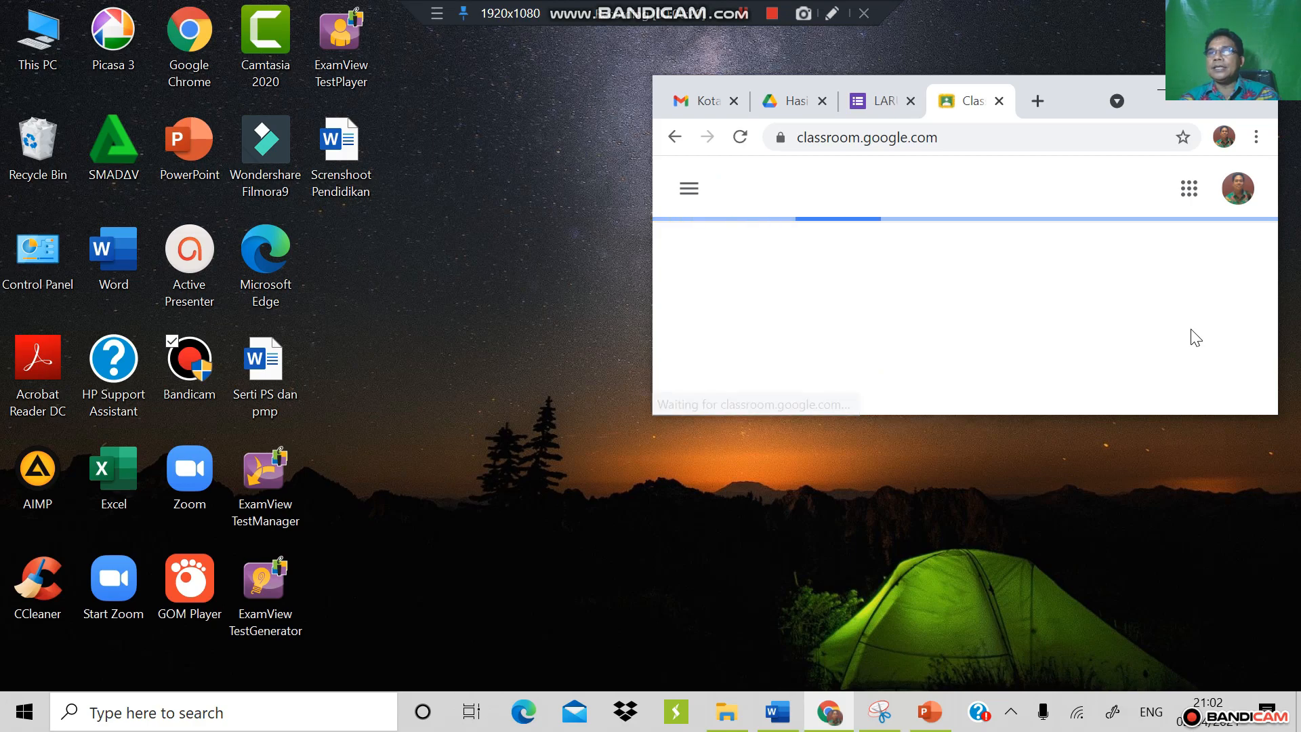
Bring the Google Classroom browser window back into view and maximize it.
left_click(1156, 88)
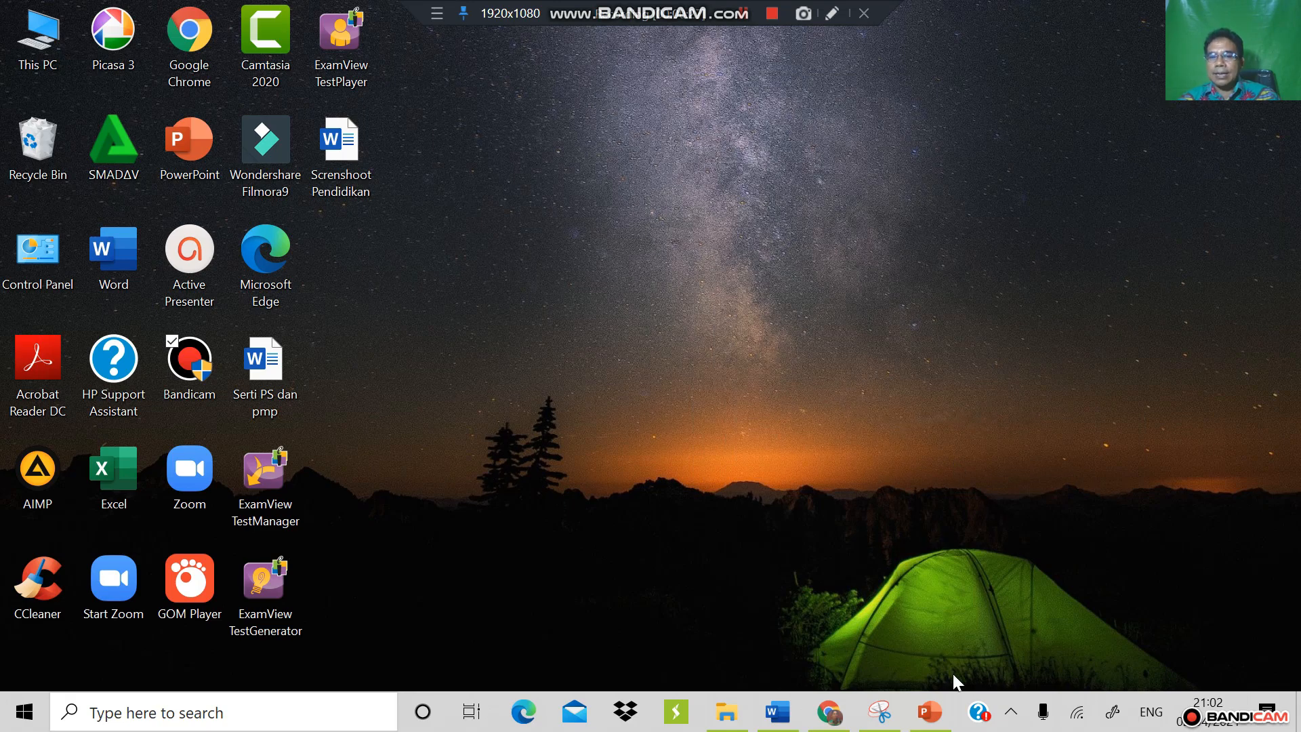
left_click(828, 711)
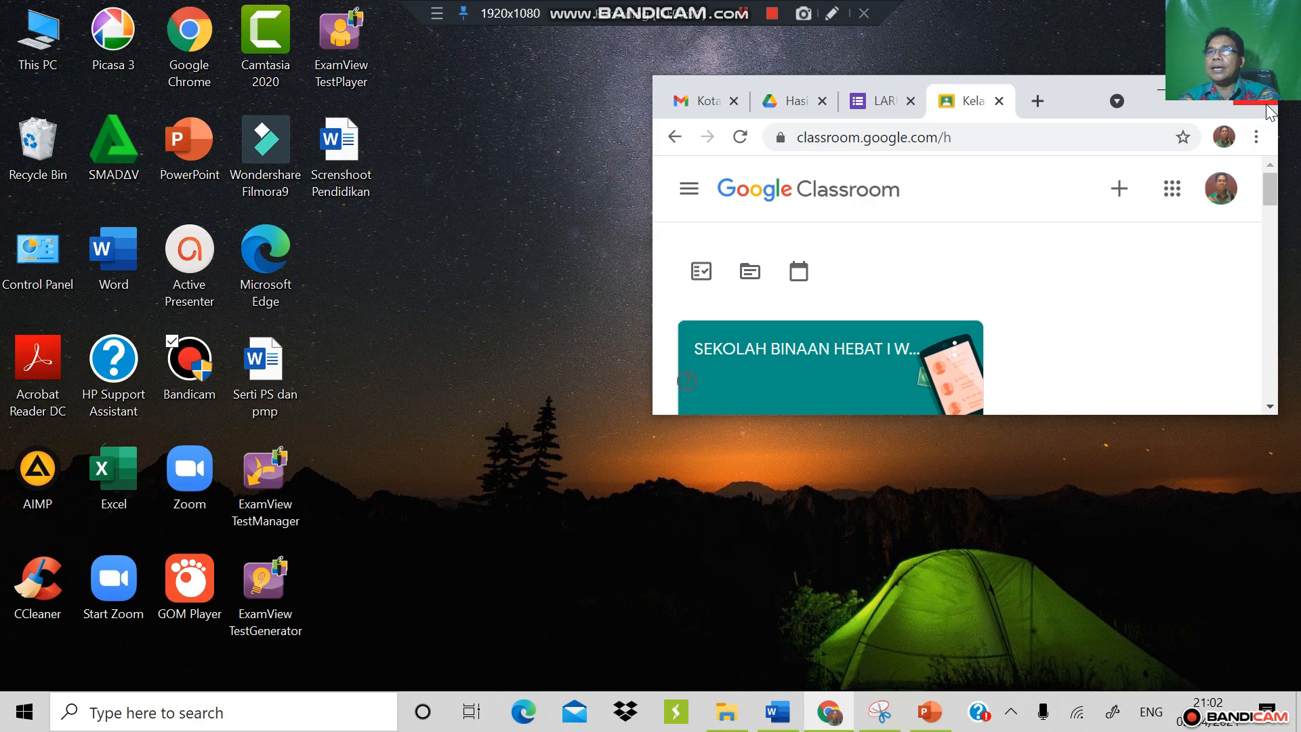
left_click_drag(1271, 118, 1240, 158)
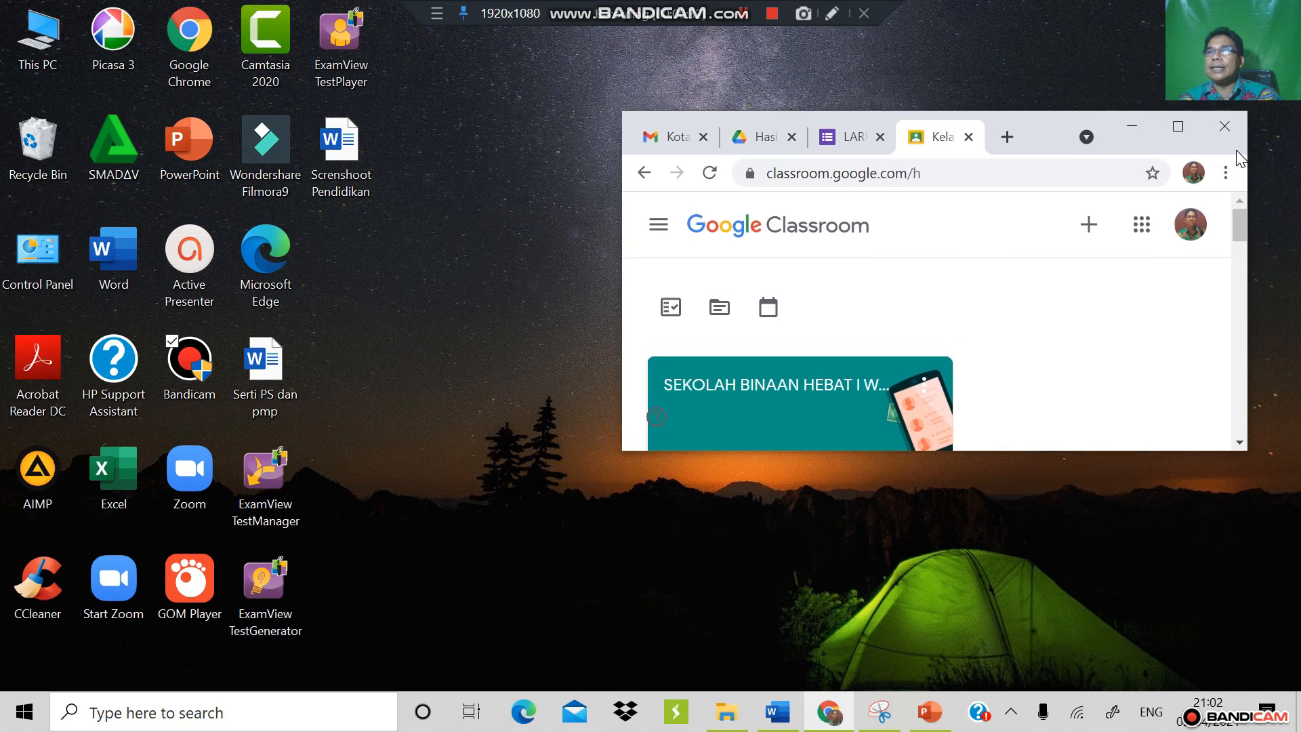
left_click(1179, 127)
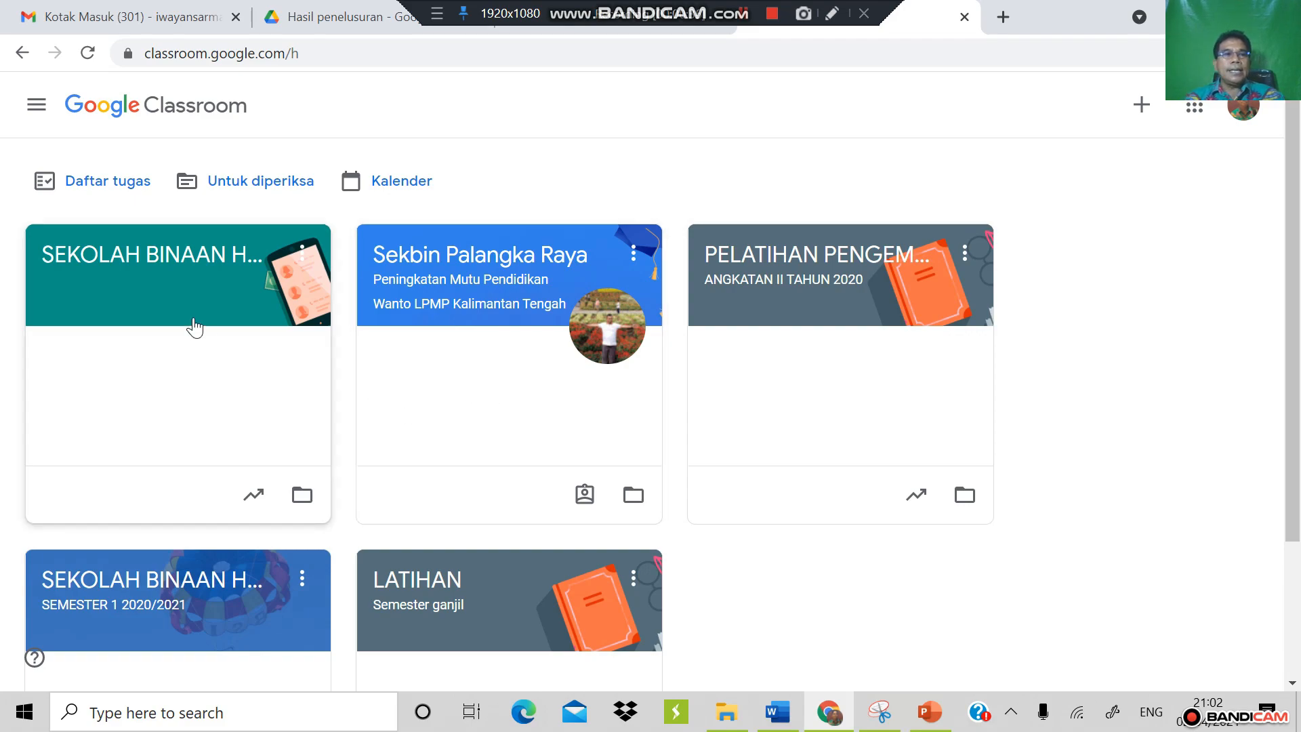
Start a new classwork assignment titled LARUTAN PENYANGGA in the SEKOLAH BINAAN HEBAT class that has no semester subtitle.
left_click(156, 281)
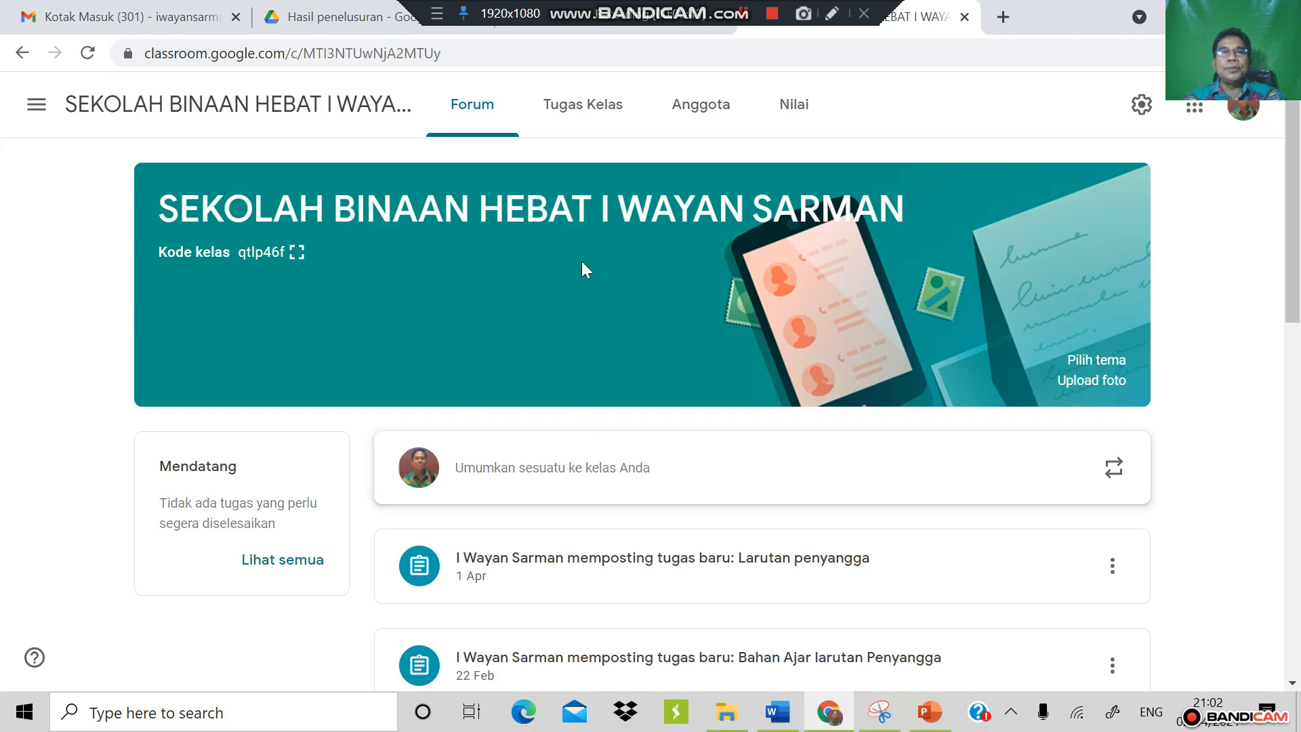
left_click(590, 122)
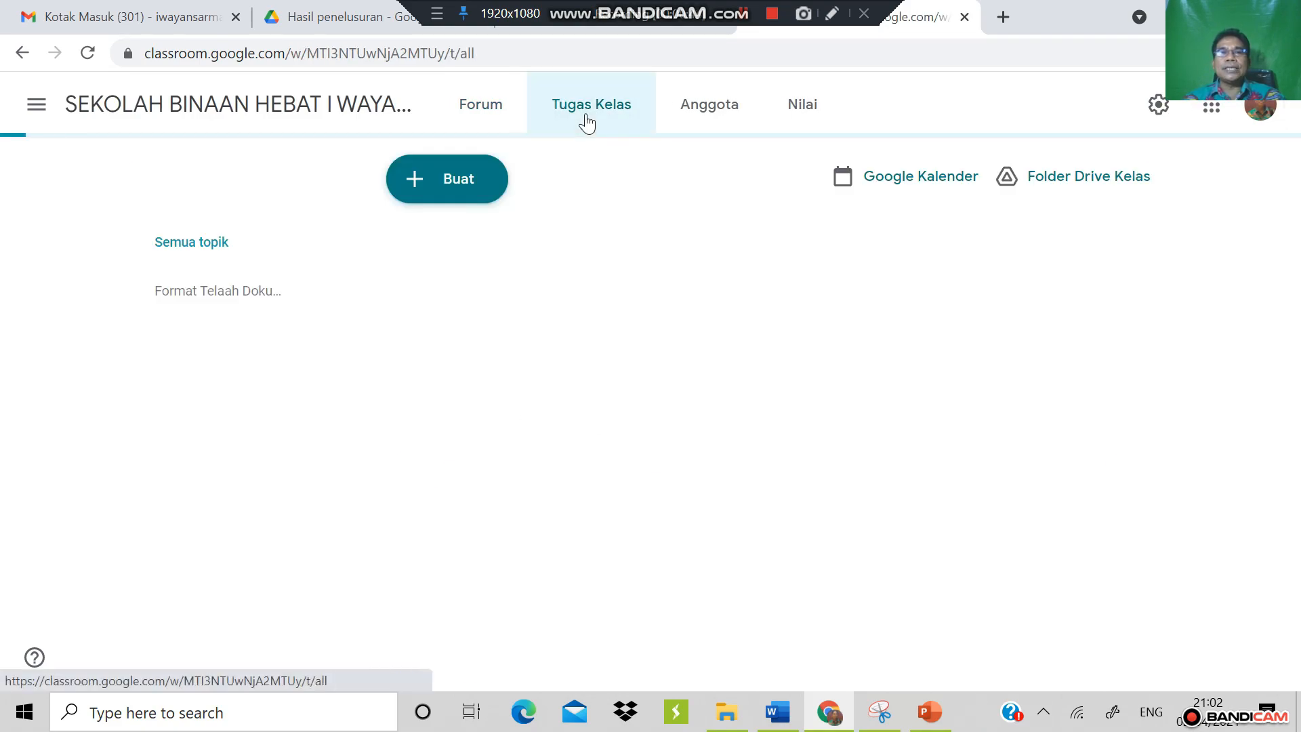
left_click(452, 201)
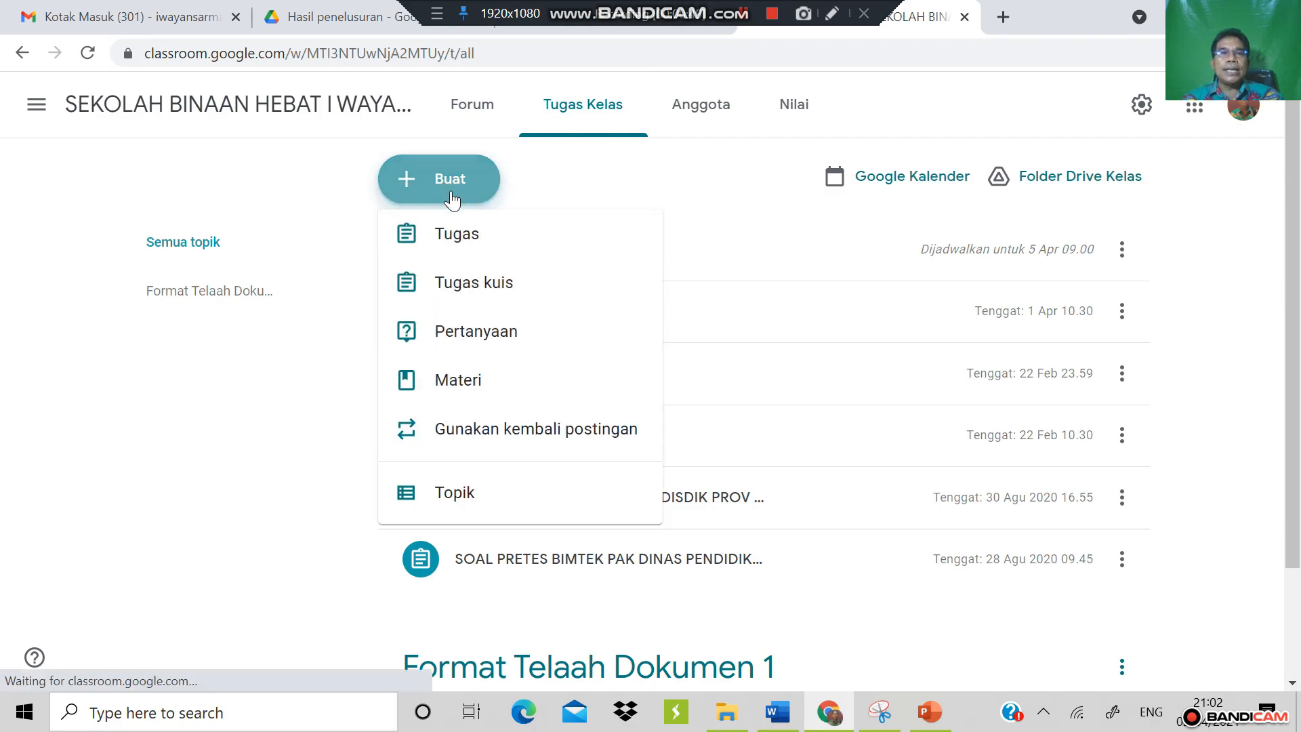
left_click(461, 245)
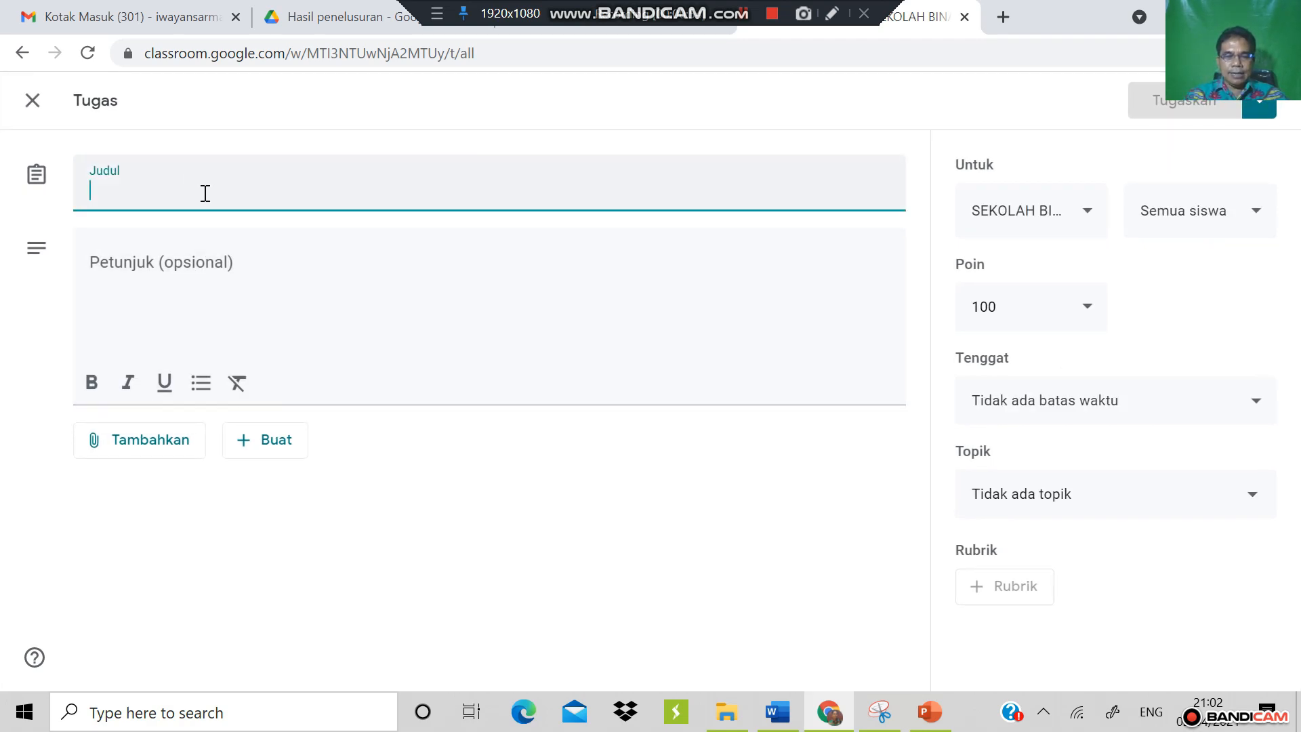
type("LARUTAN")
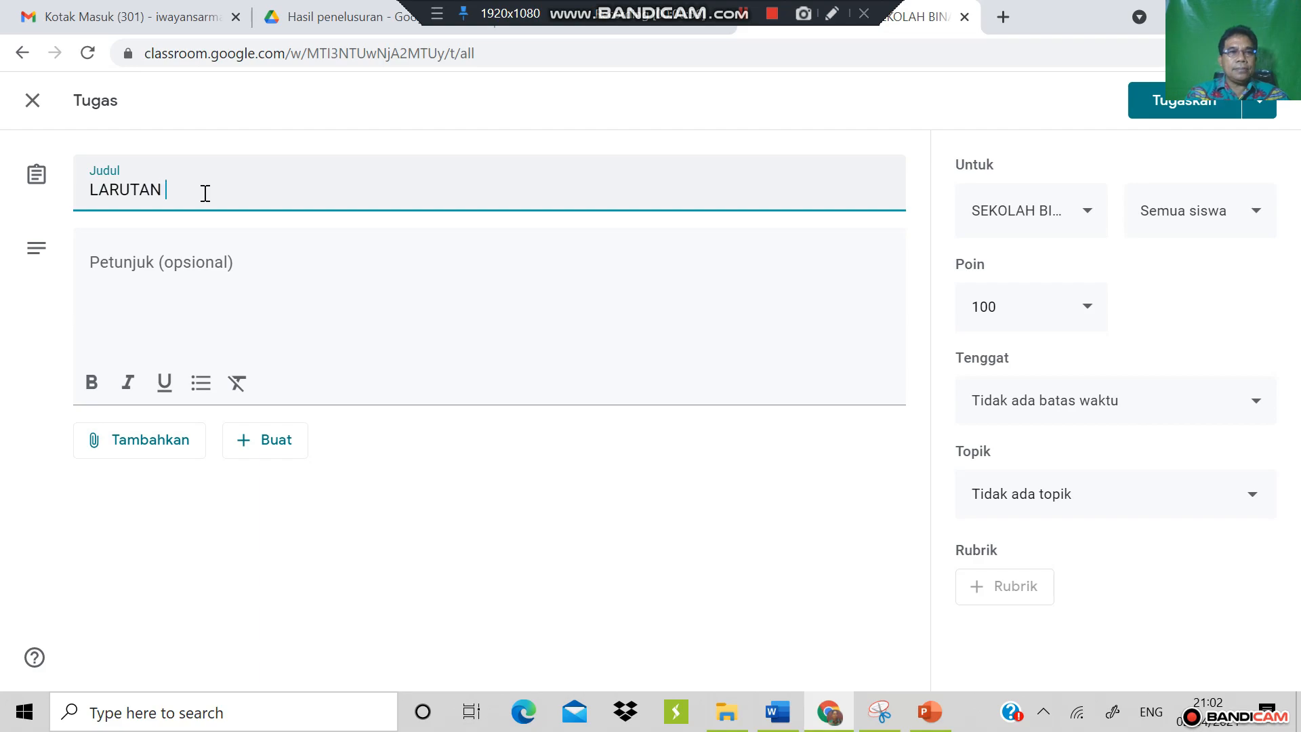
type(" PENYN")
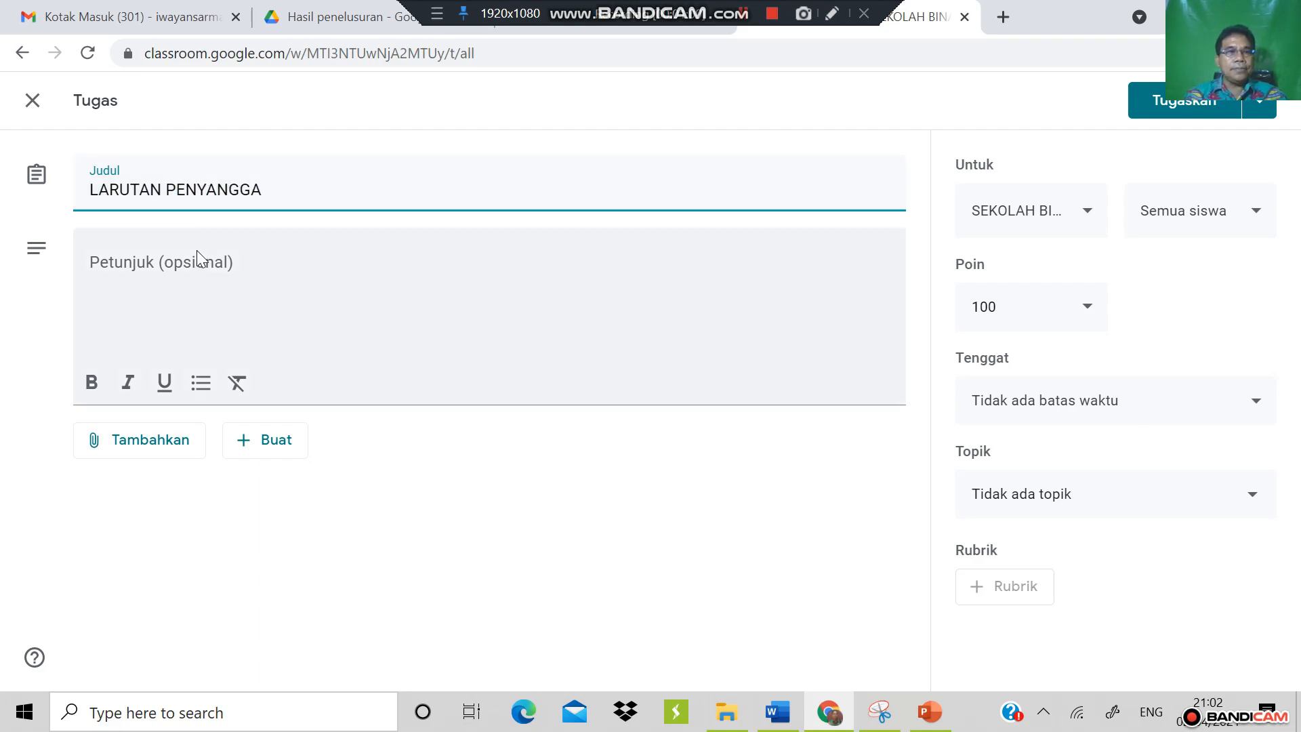
Enter the assignment instructions "Pilih jawaban A, B, C, D, atau E yang paling tepat".
left_click(163, 282)
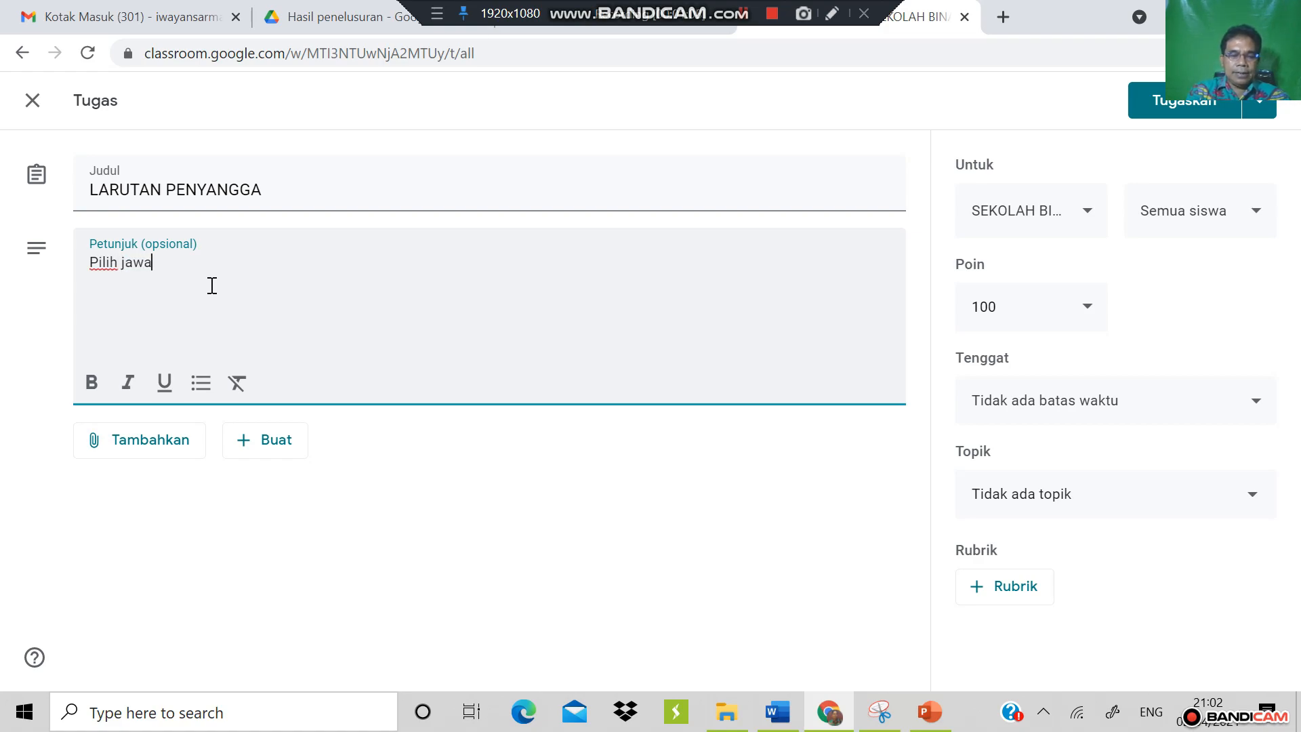
type("A")
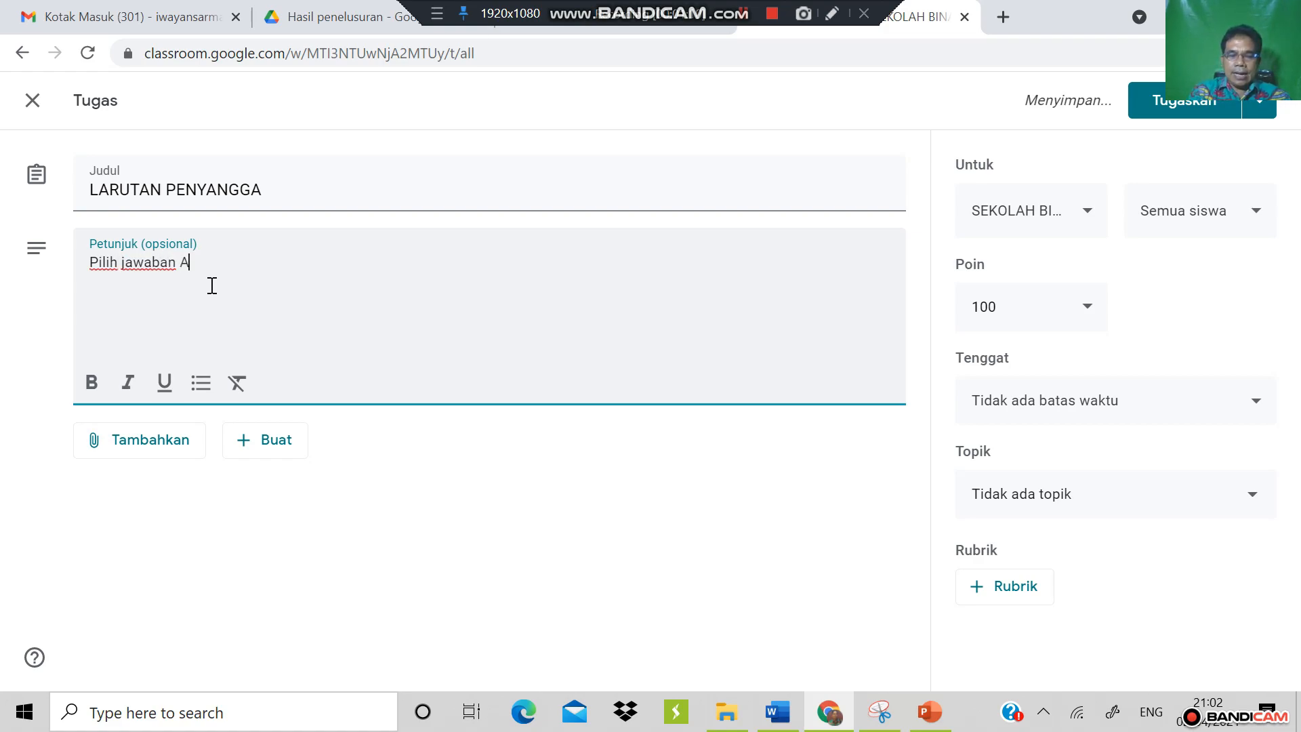
type(", B,")
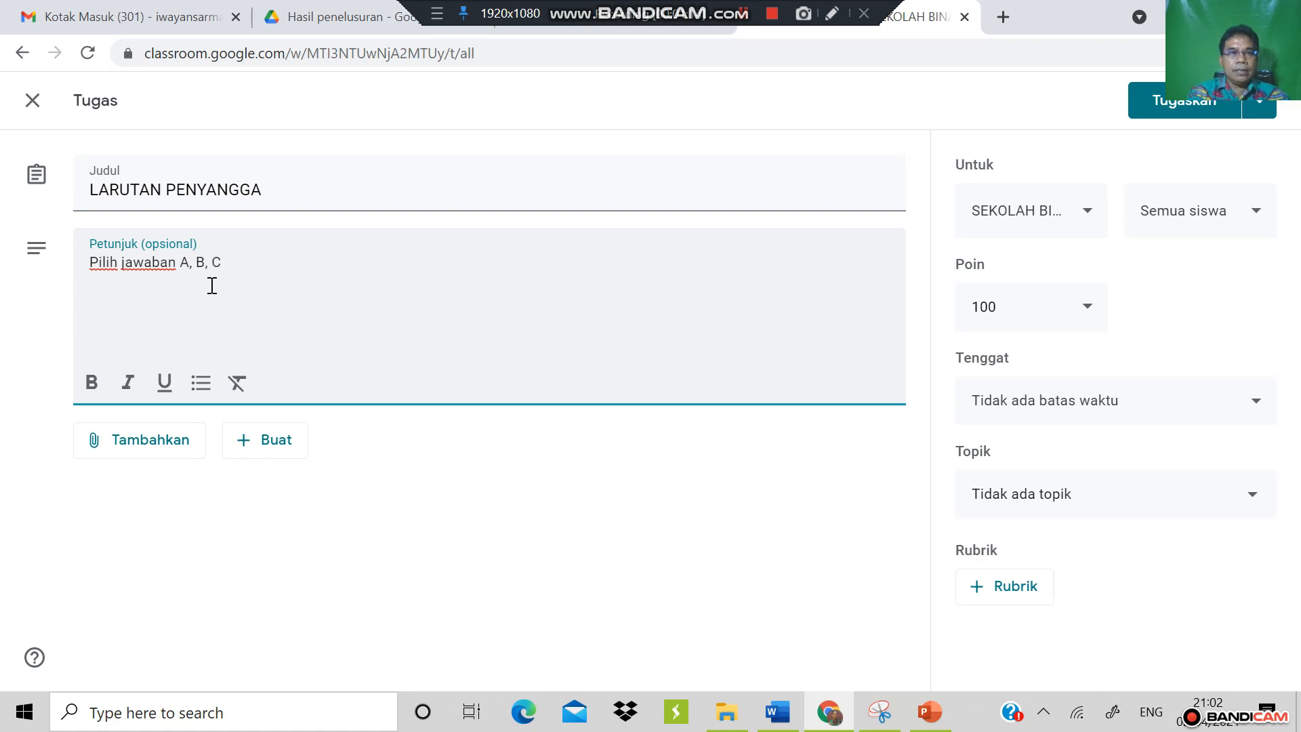
type(" C, D")
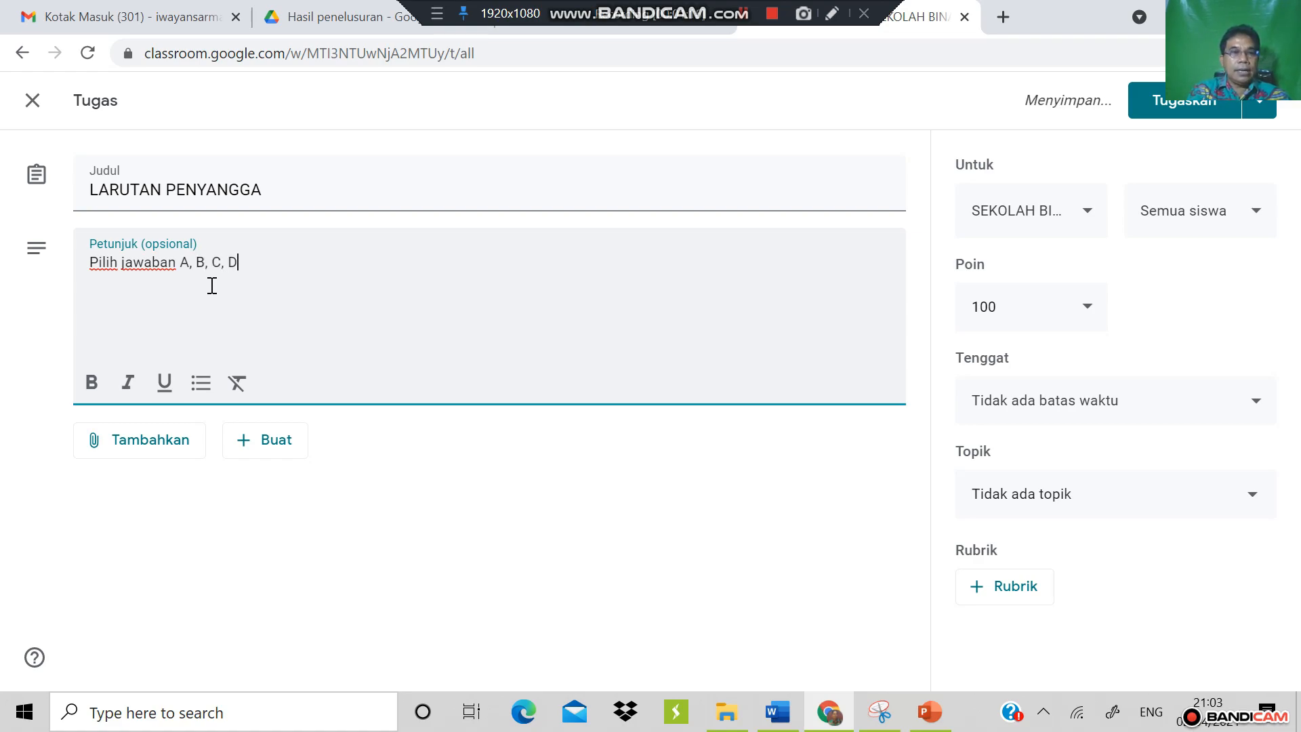
type(", atau ")
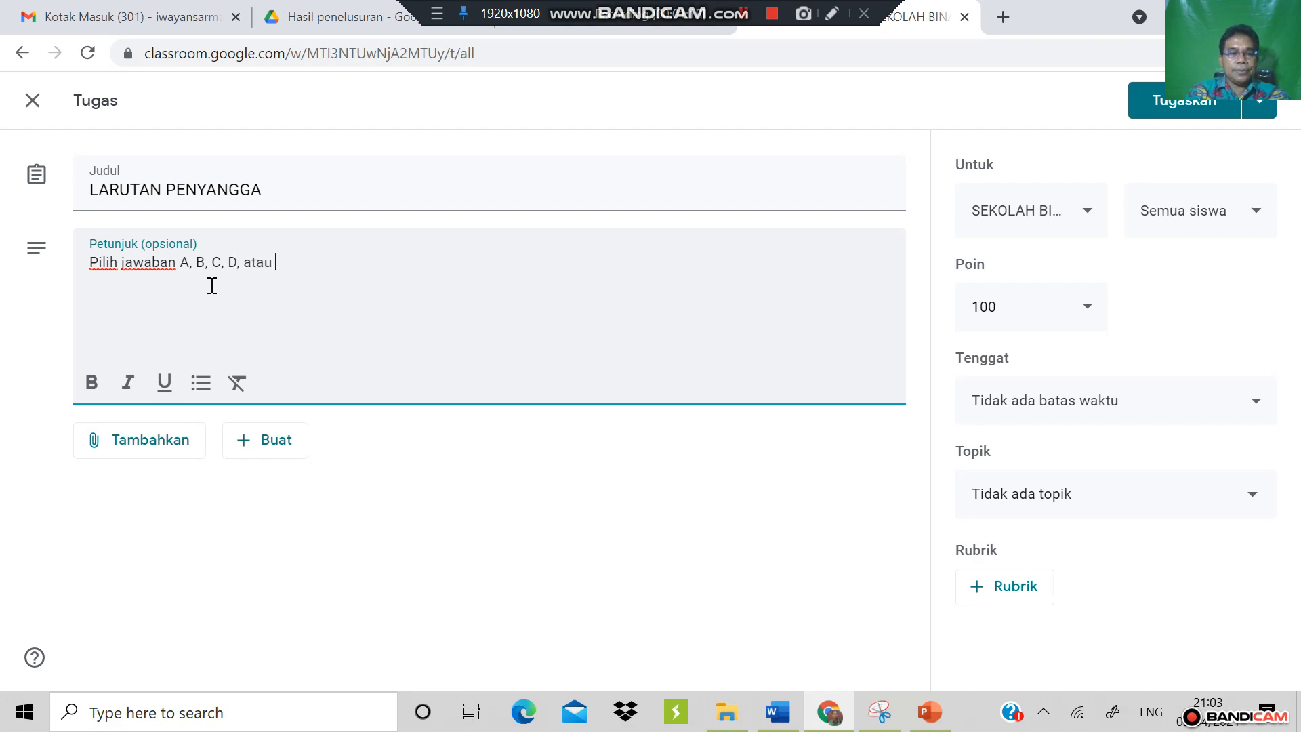
type("E yang")
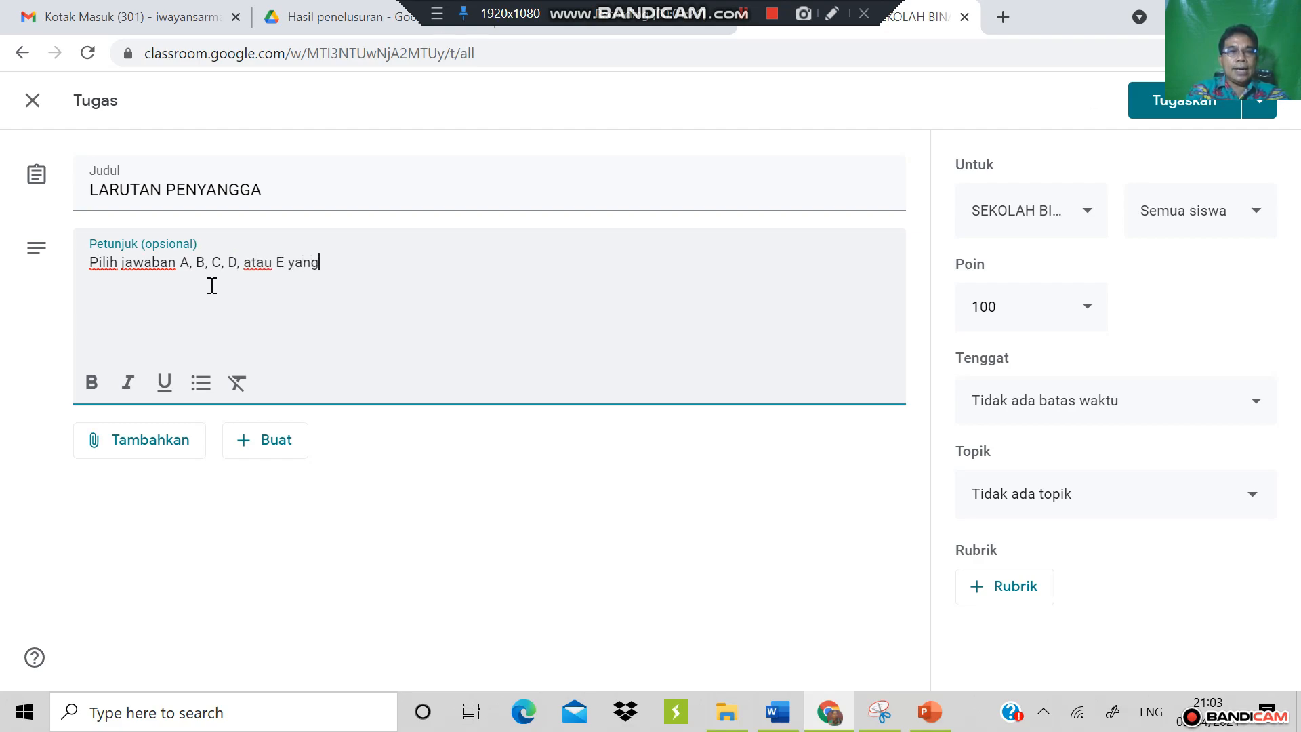
type(" paling")
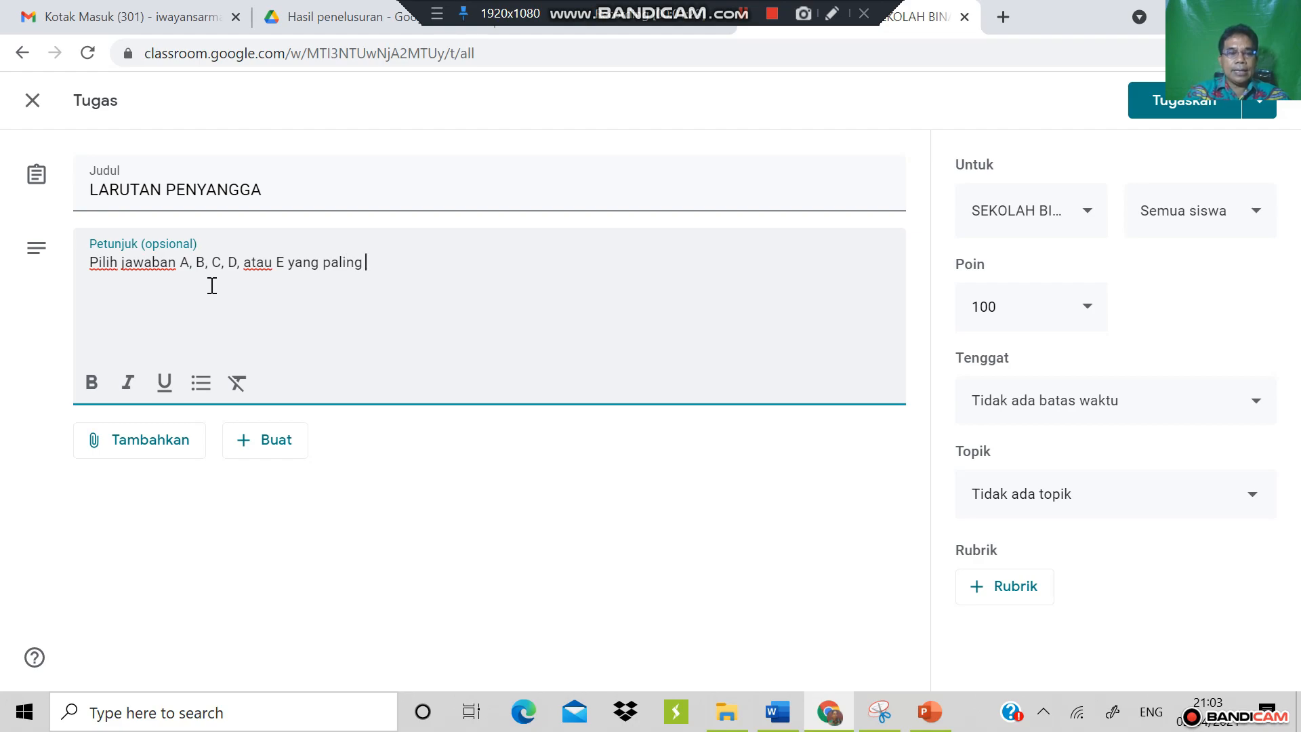
type("tepat")
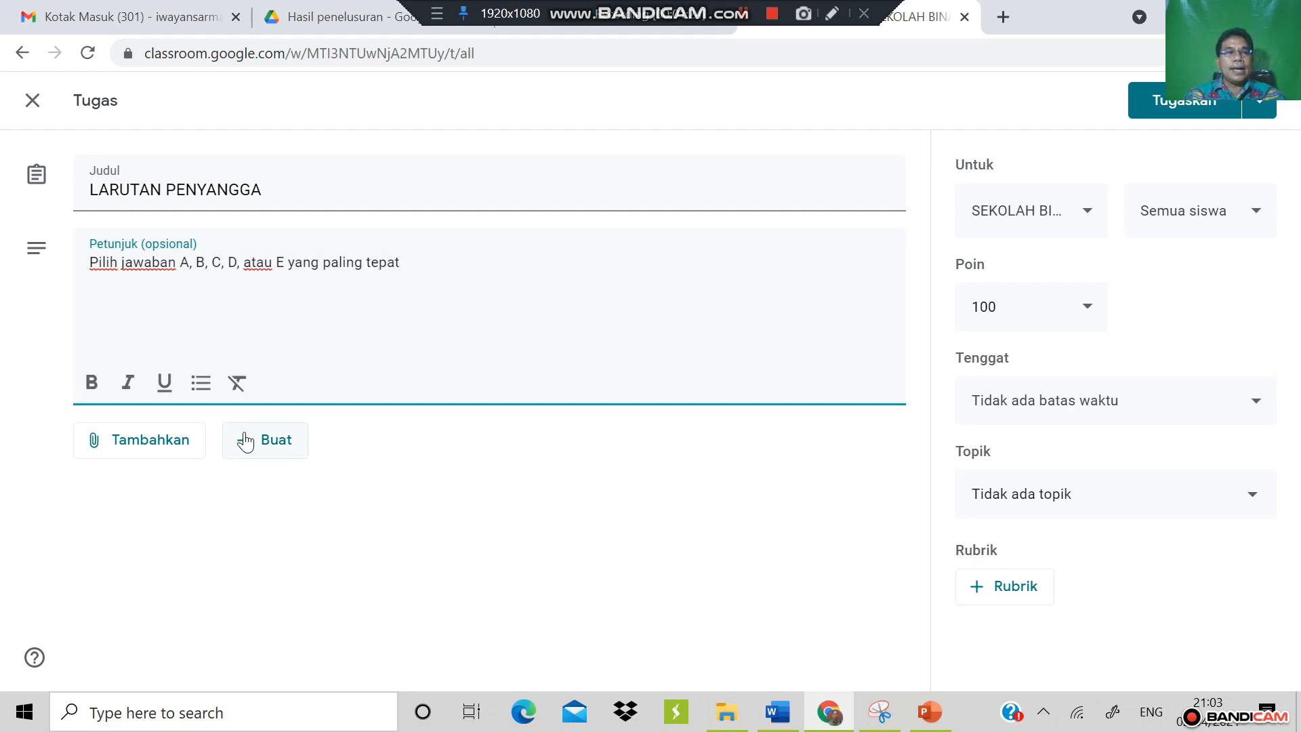
Attach the copied short link of the LARUTAN PENYANGGA OK form to the assignment.
left_click(175, 456)
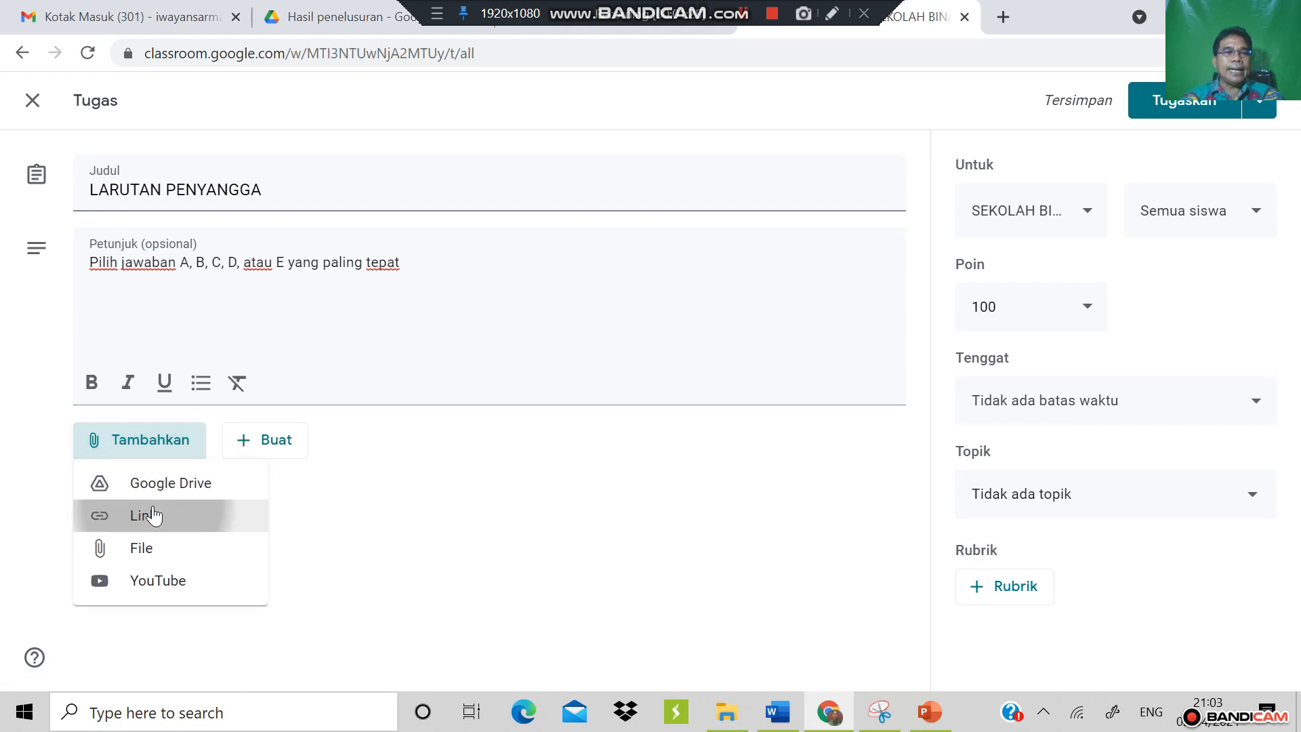
left_click(153, 514)
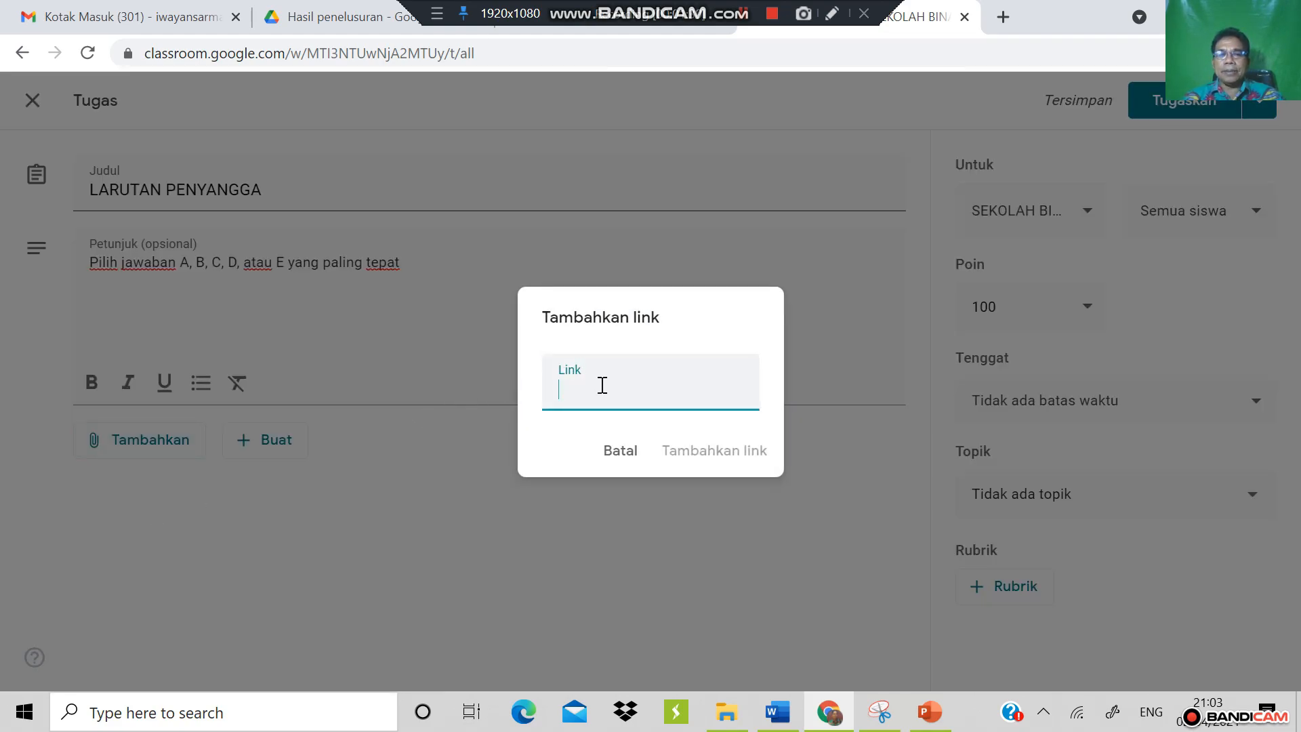
key("ctrl+v")
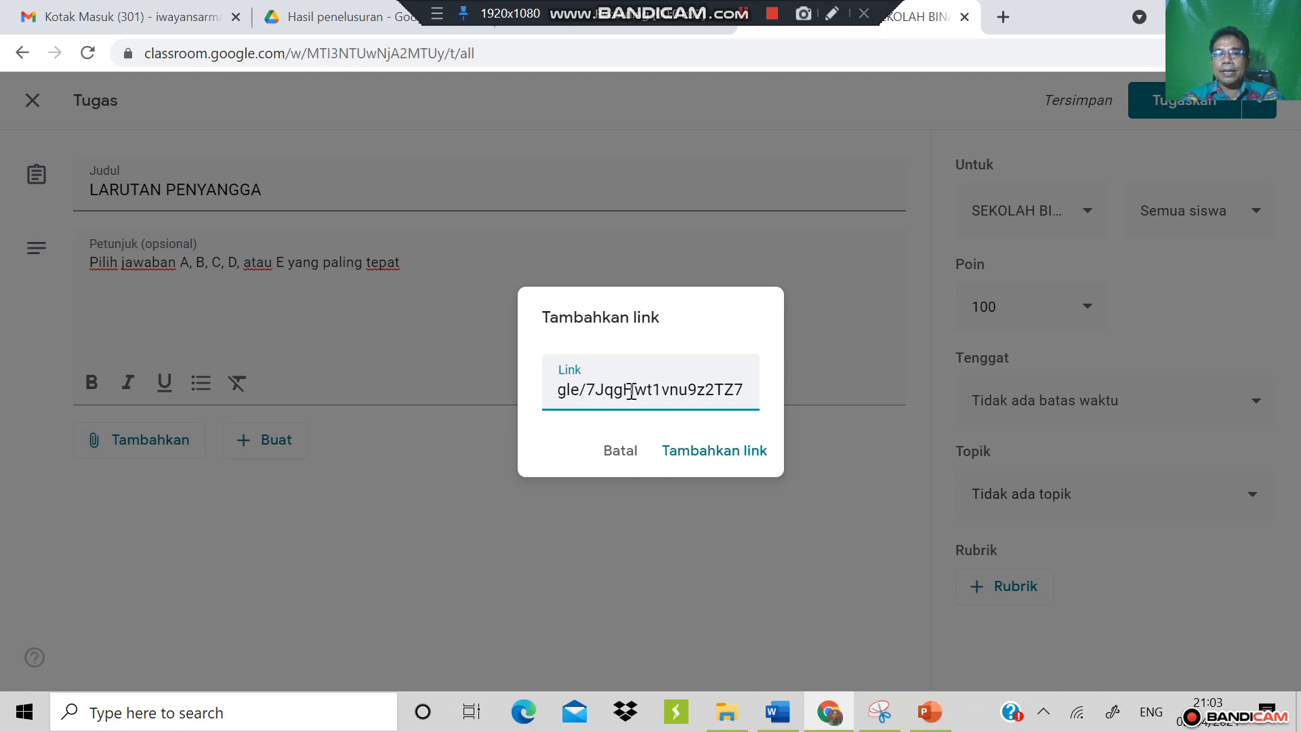
left_click(710, 452)
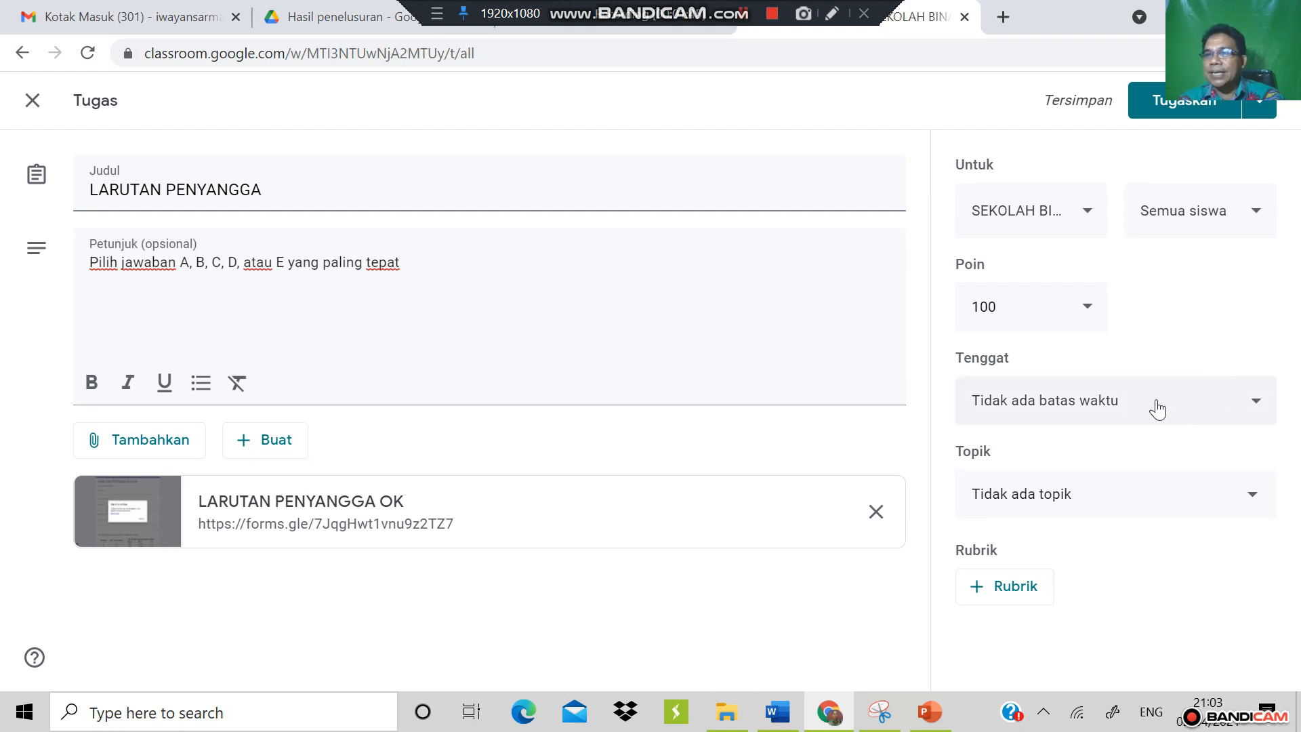
Set the assignment's due date to 5 Apr 2021 and its due time to 10.30.
left_click(1255, 406)
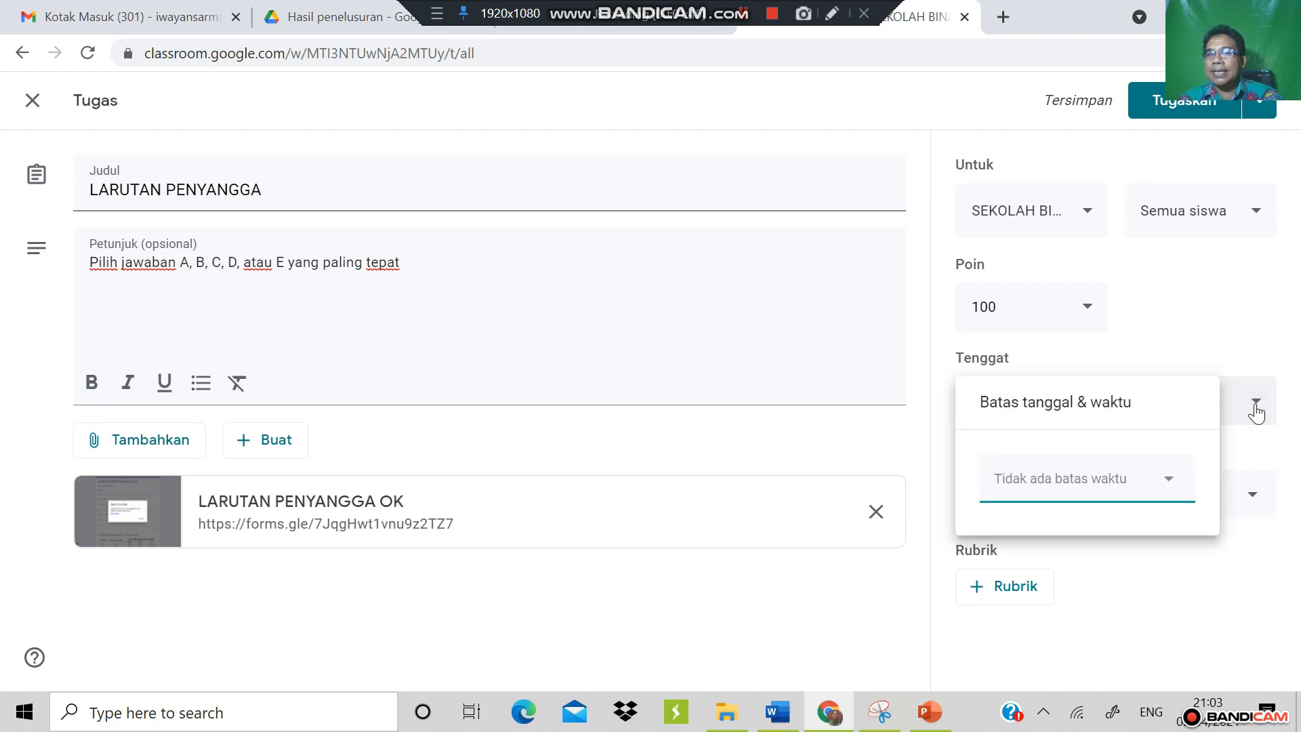
left_click(1104, 363)
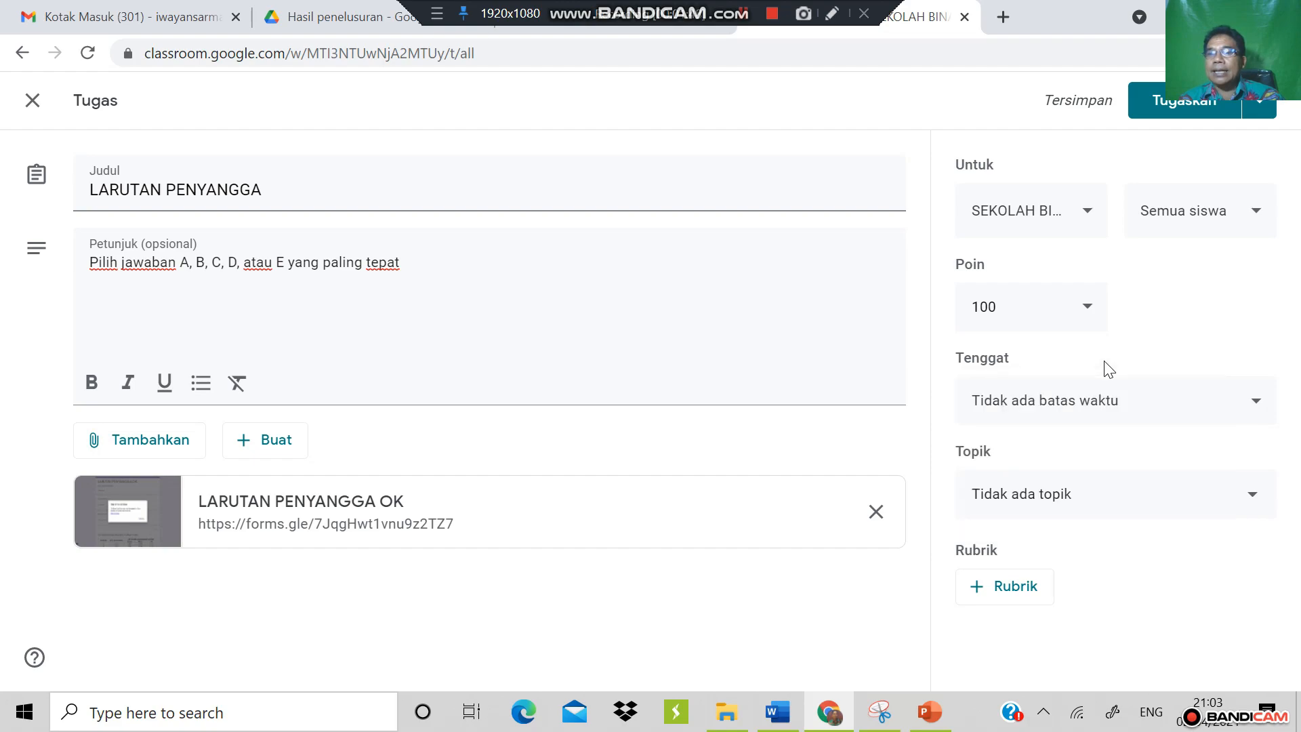
left_click(1258, 402)
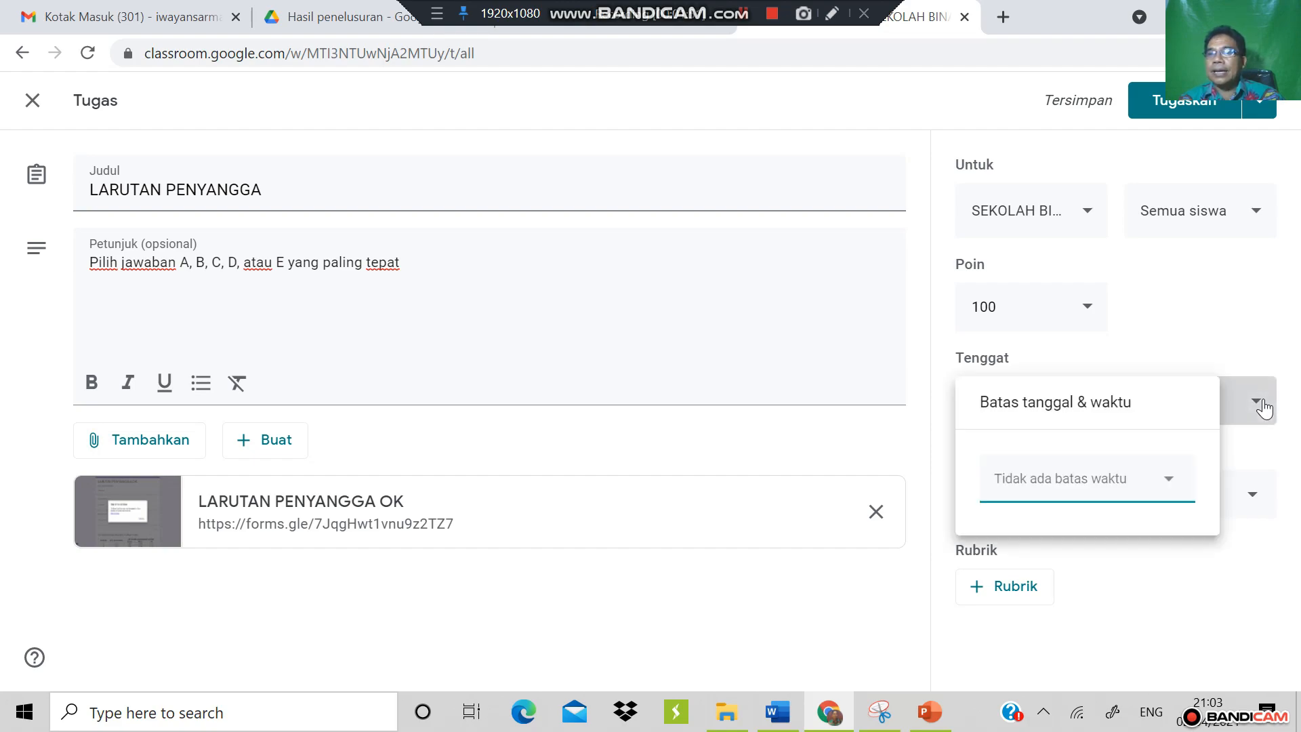
left_click(1173, 485)
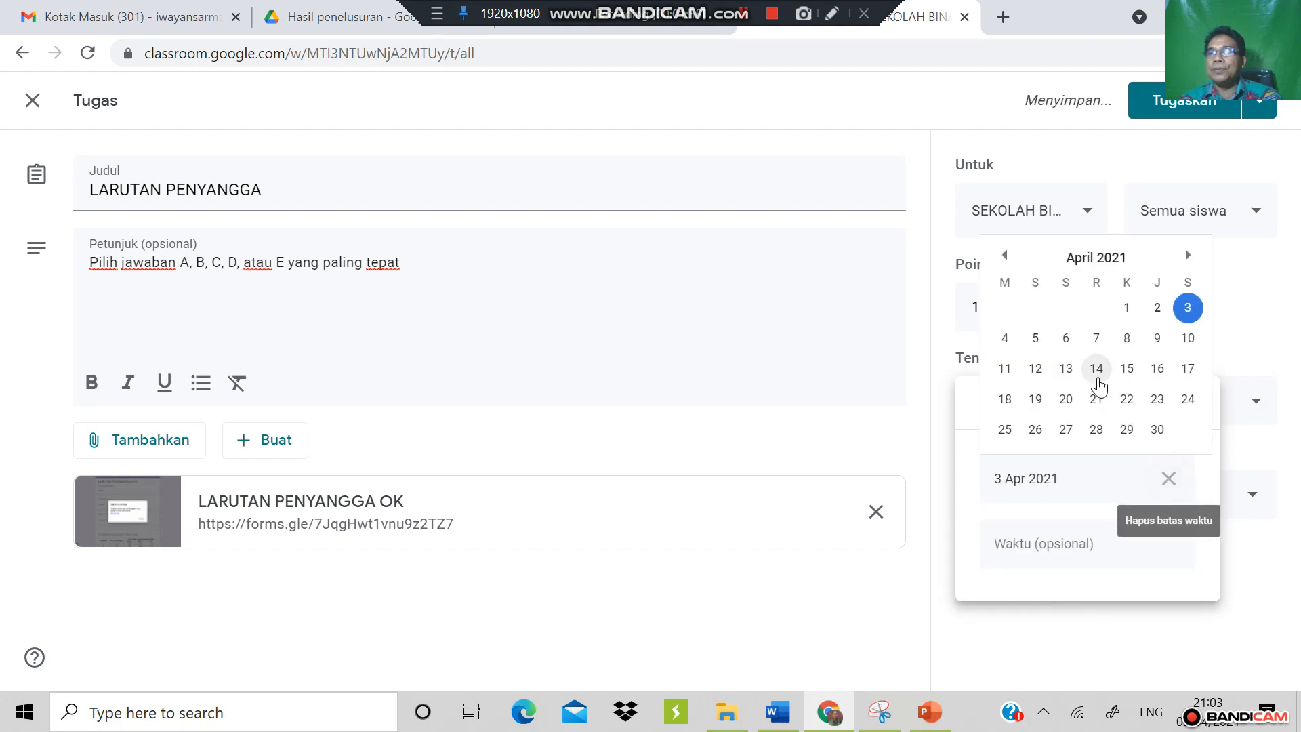
left_click(1035, 338)
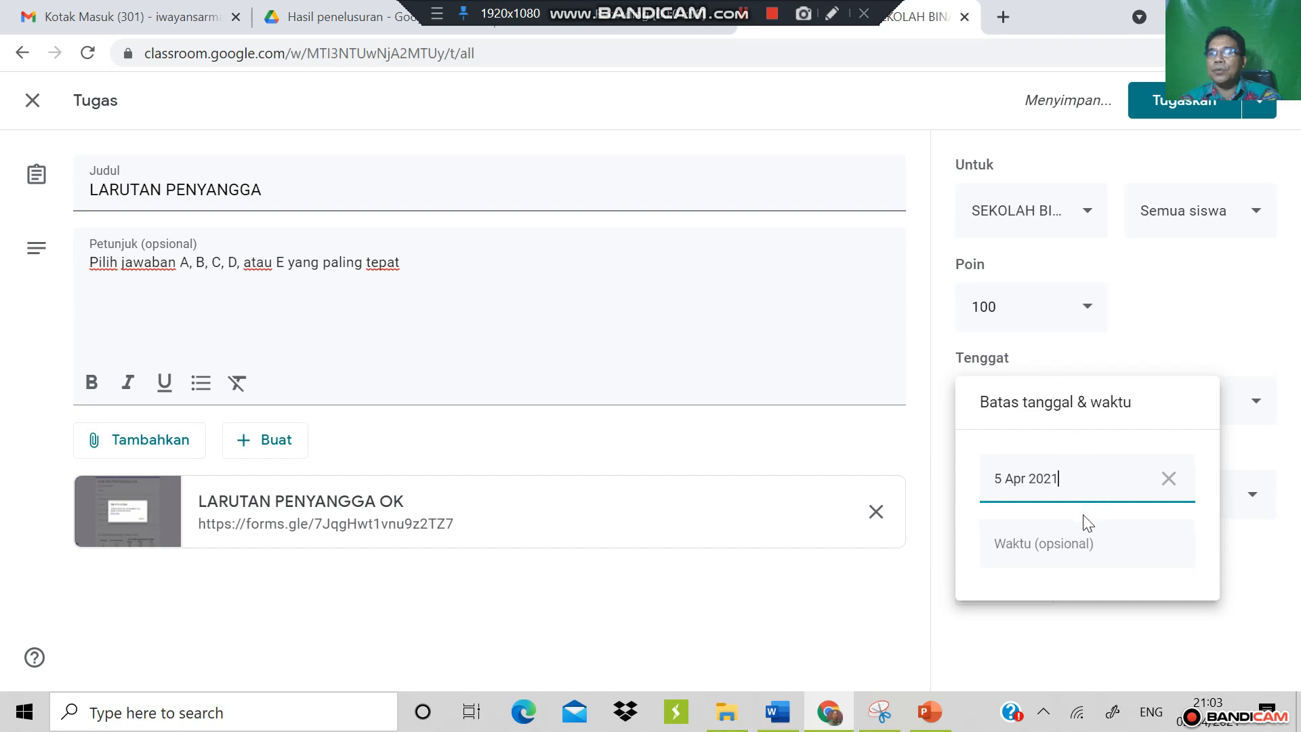
left_click(1048, 552)
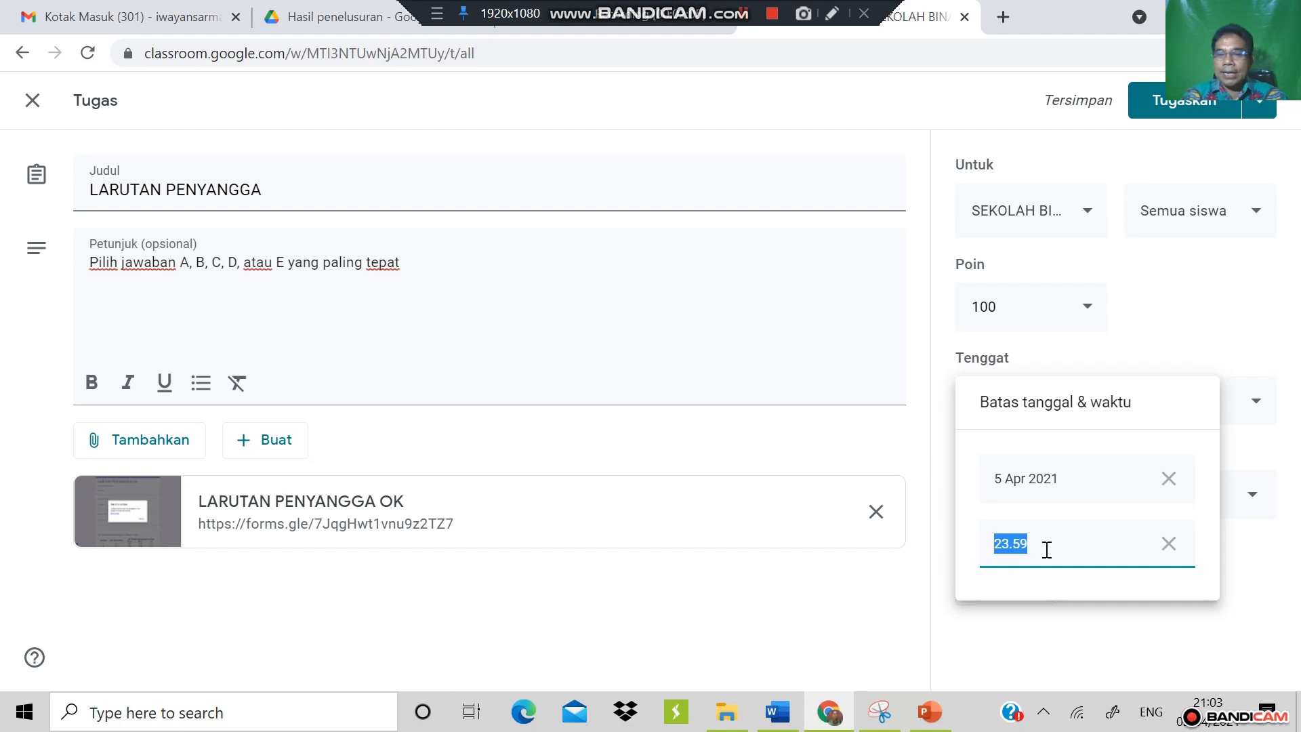
type("10")
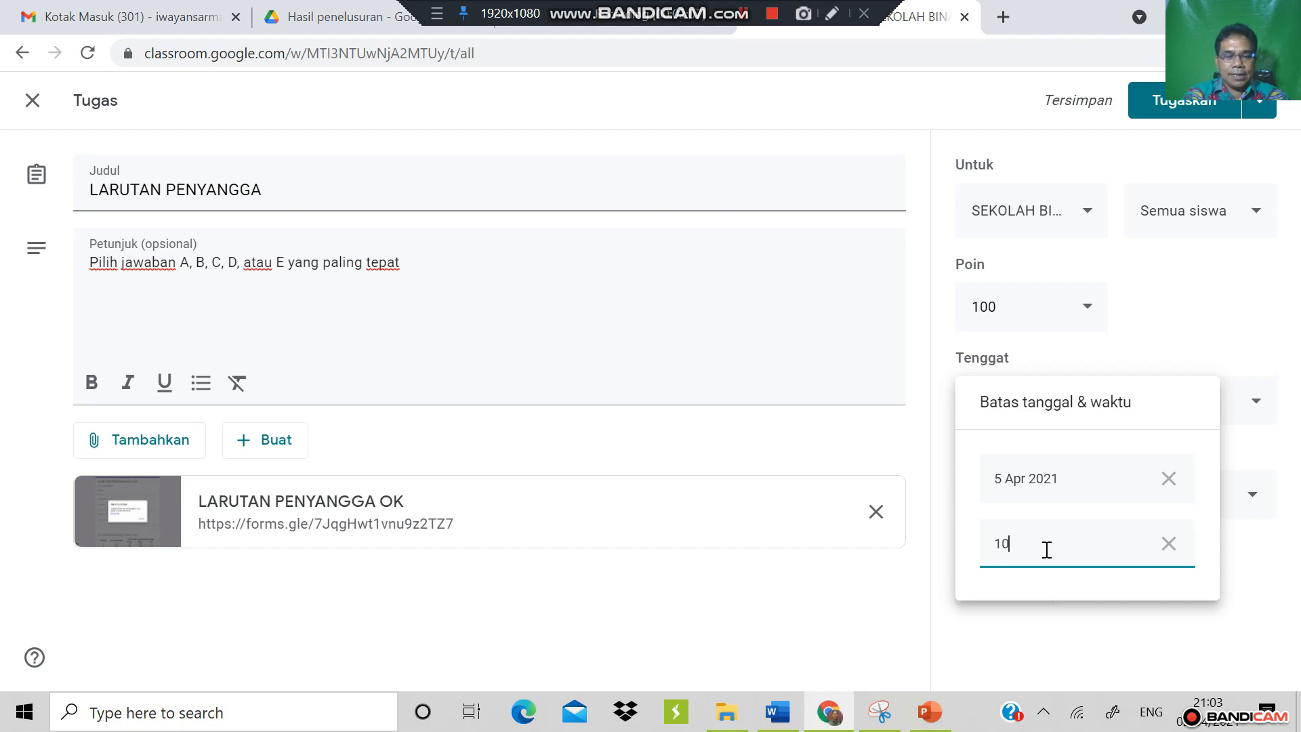
type(".30")
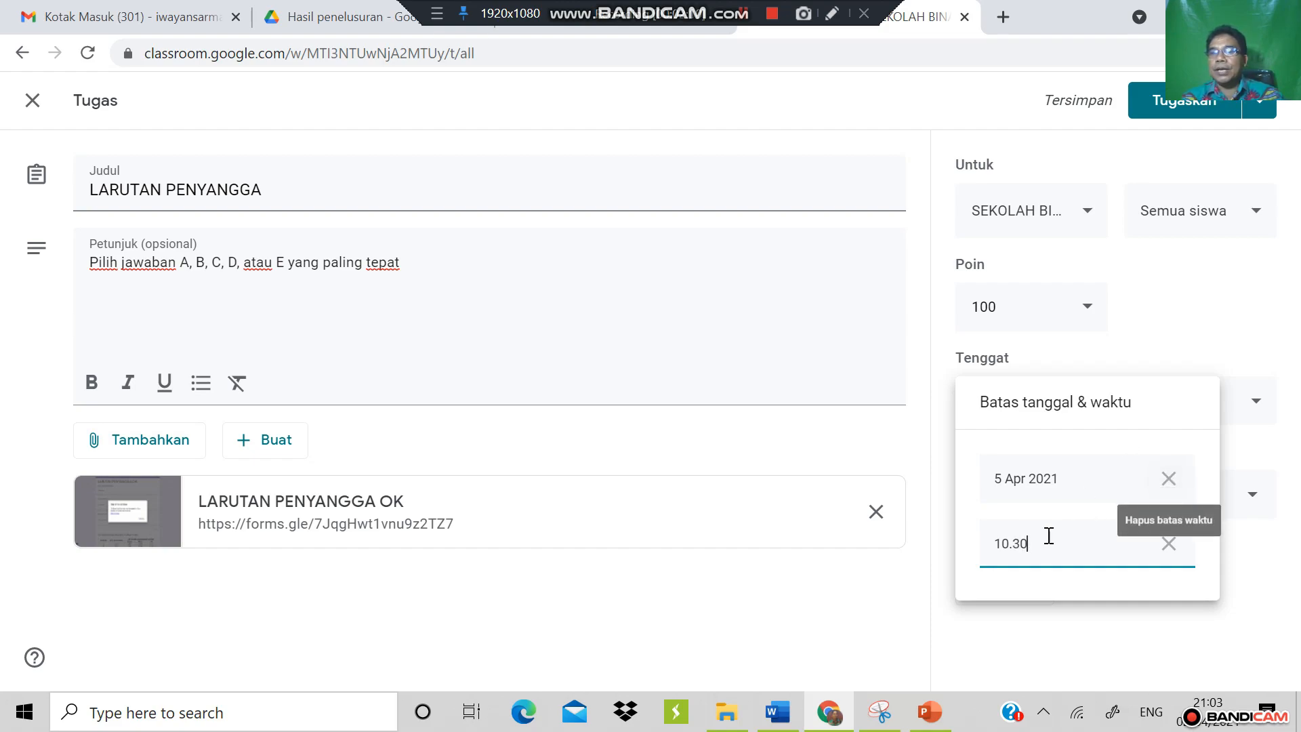
Schedule the LARUTAN PENYANGGA assignment to be published on 5 Apr 2021 at 09.00.
left_click(982, 613)
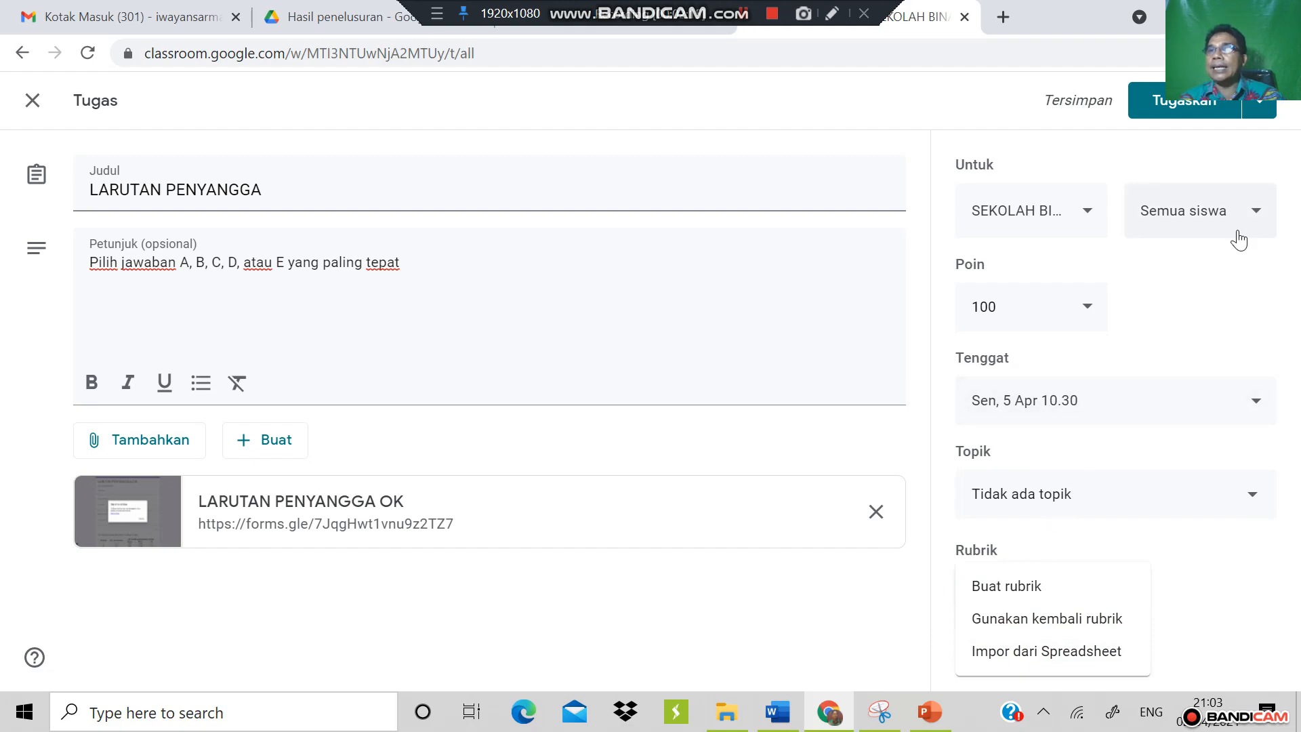
left_click(1263, 109)
left_click(1262, 108)
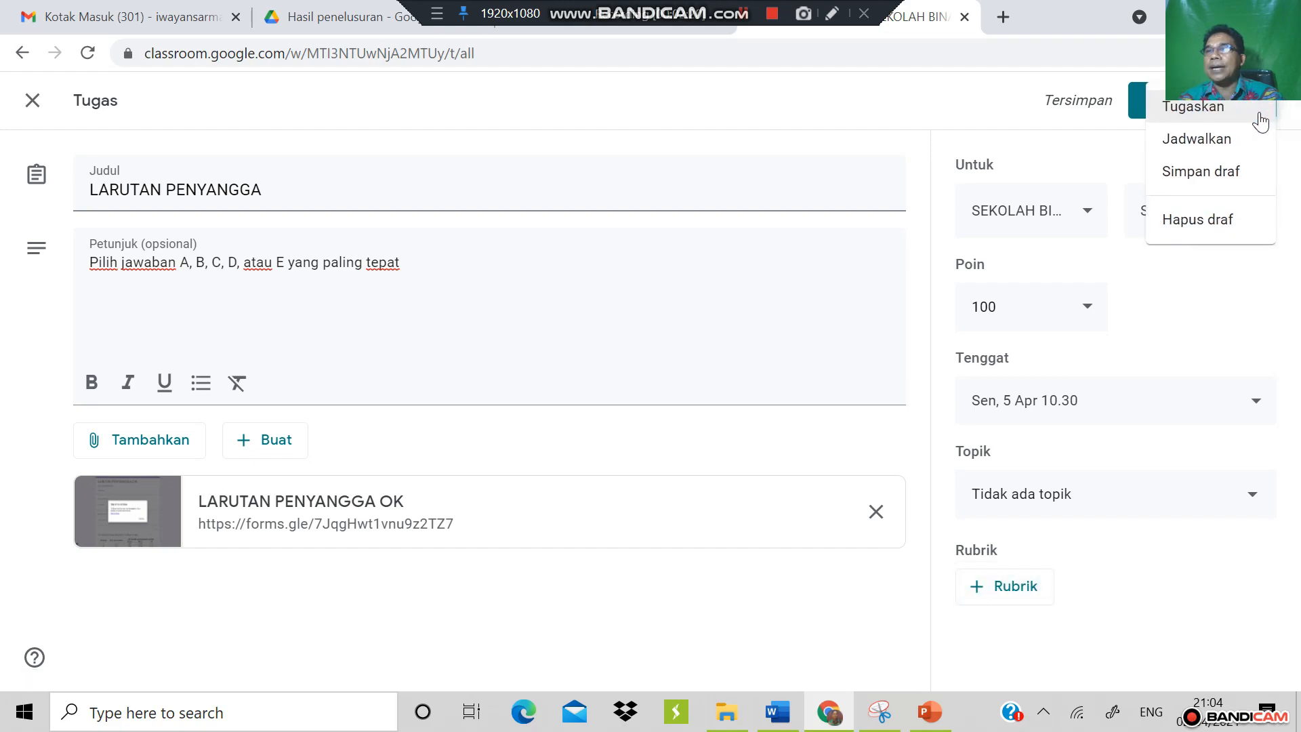
left_click(1229, 140)
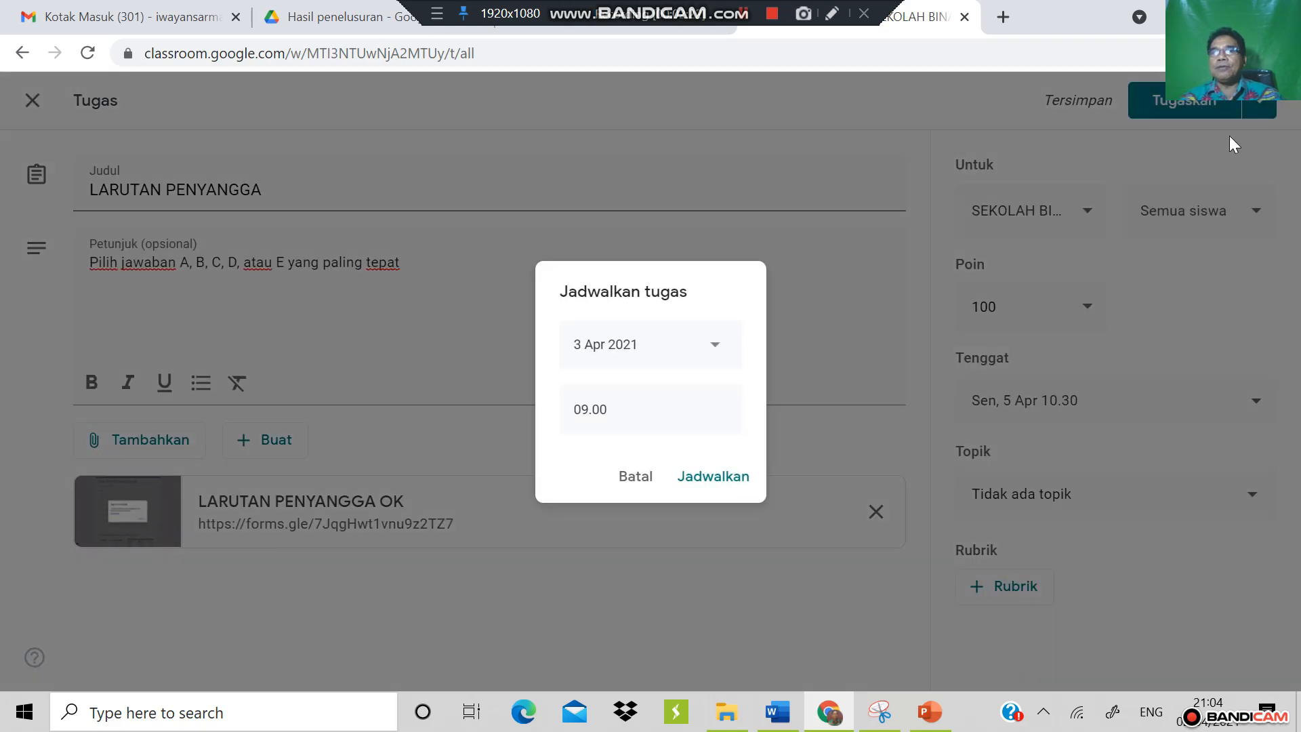
left_click(718, 366)
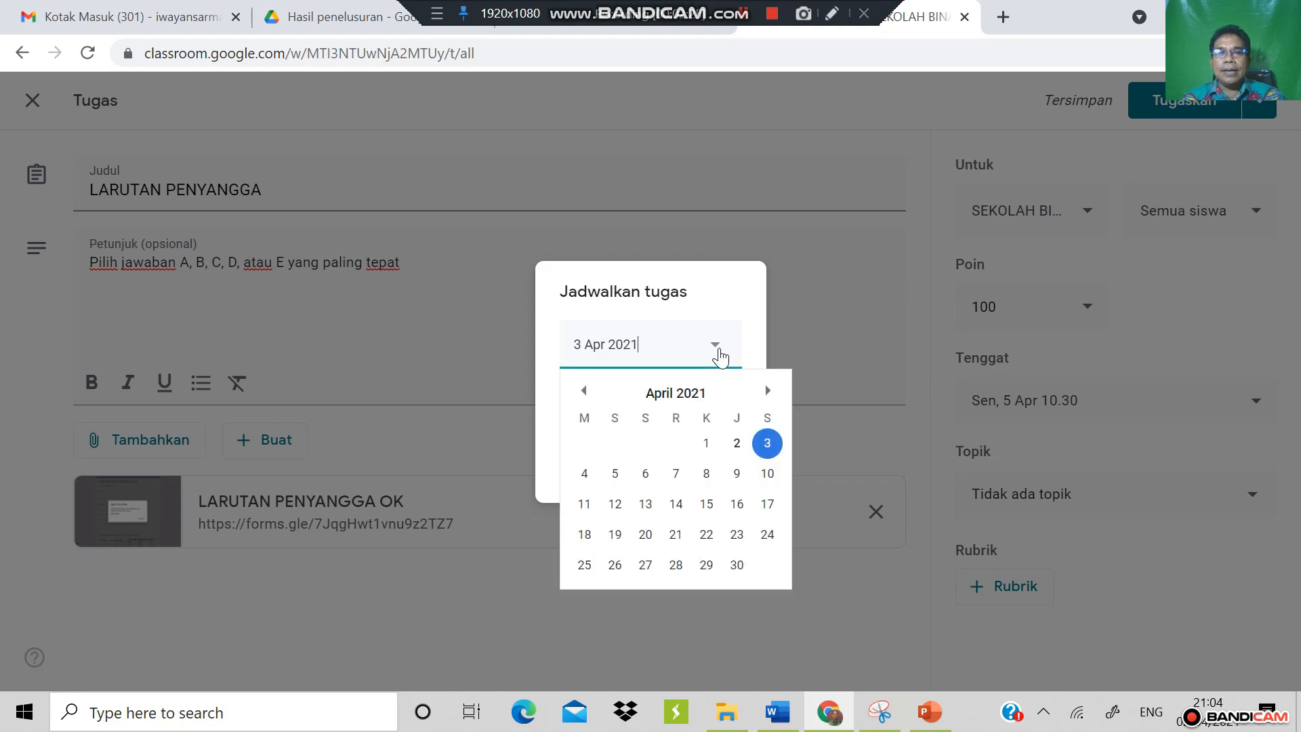
left_click(615, 473)
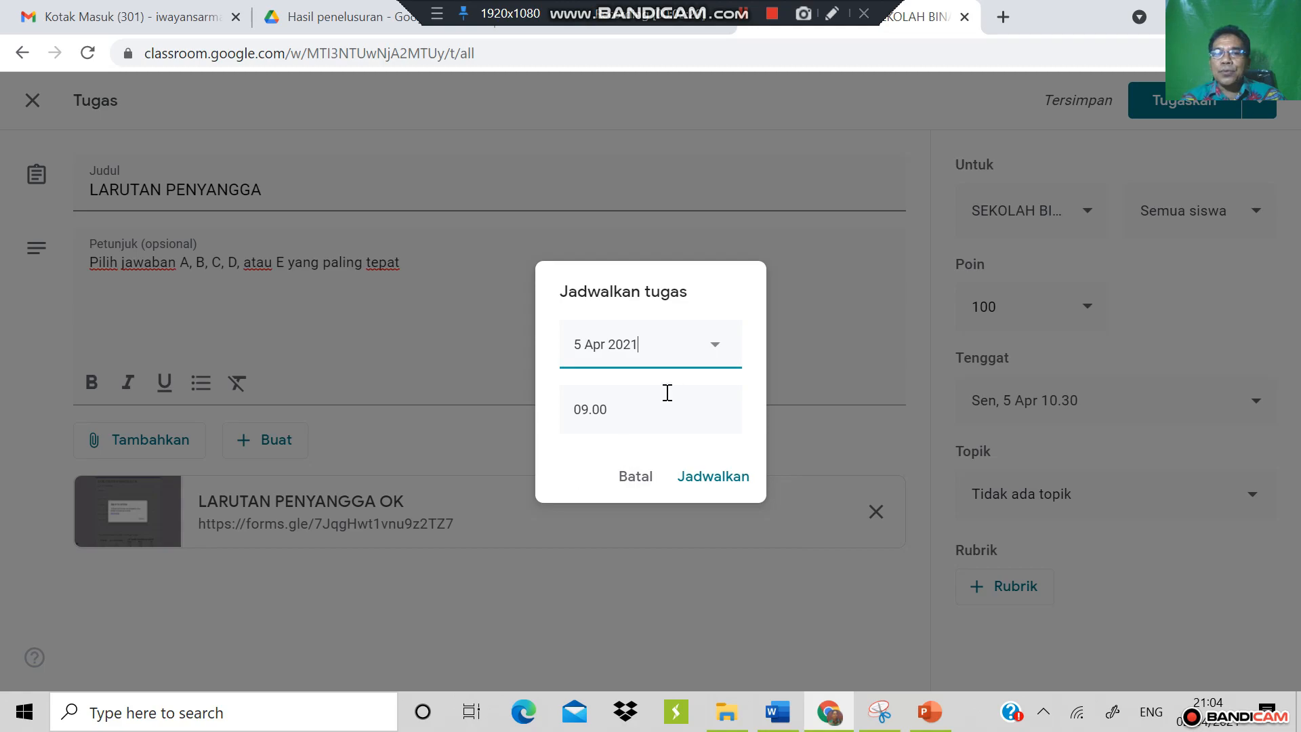
left_click(703, 478)
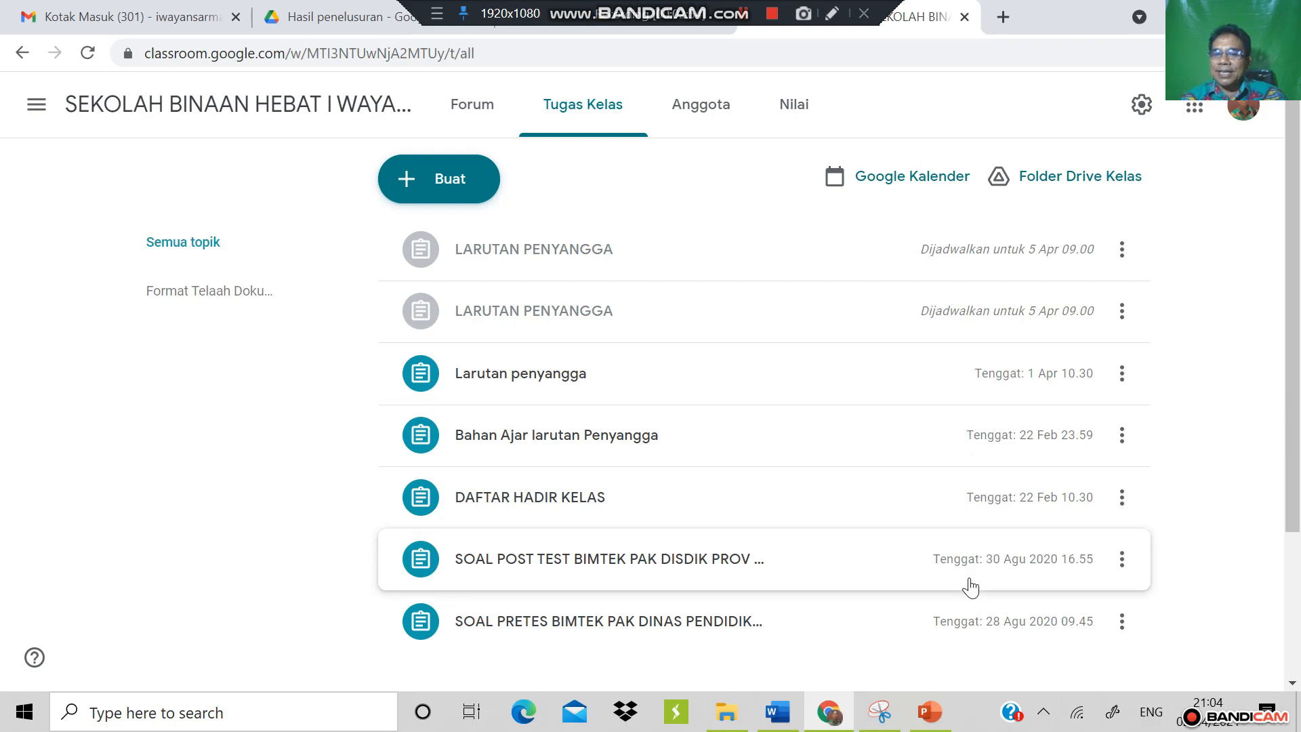
Switch to the PowerPoint presentation to view its closing slide, Penutup.
left_click(929, 711)
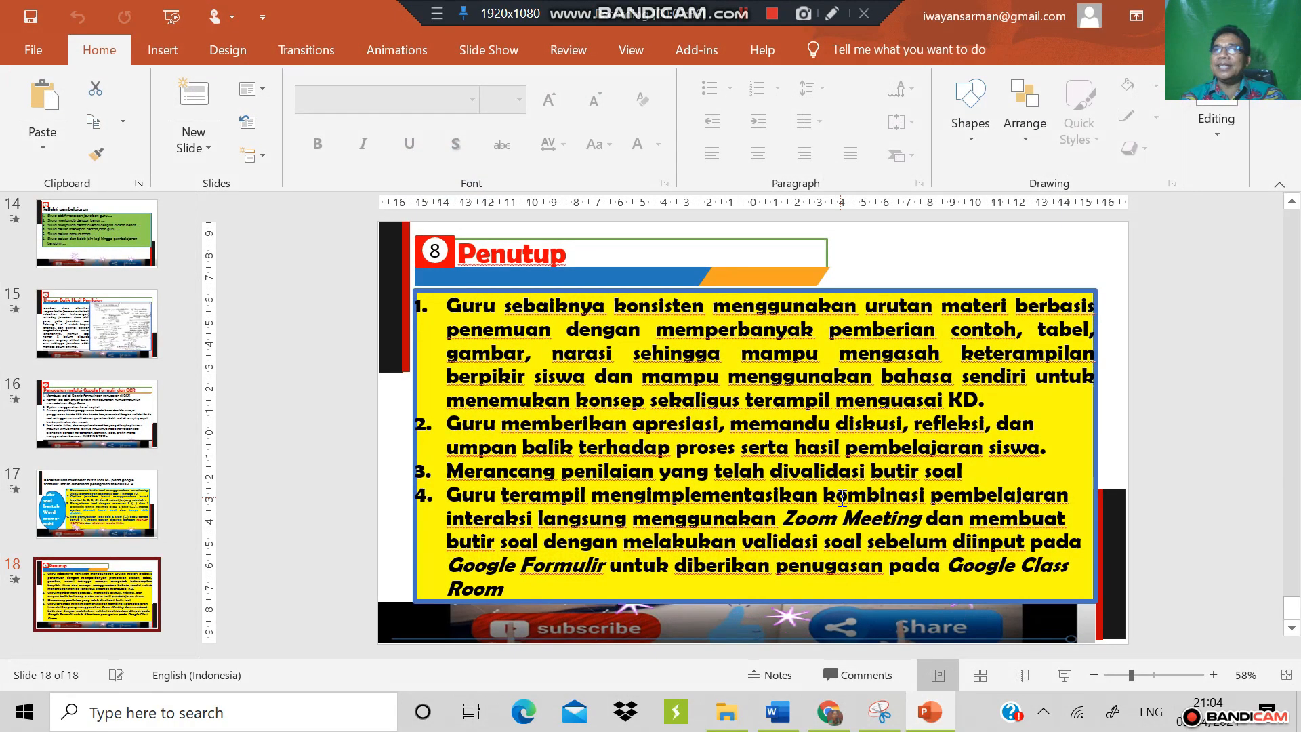